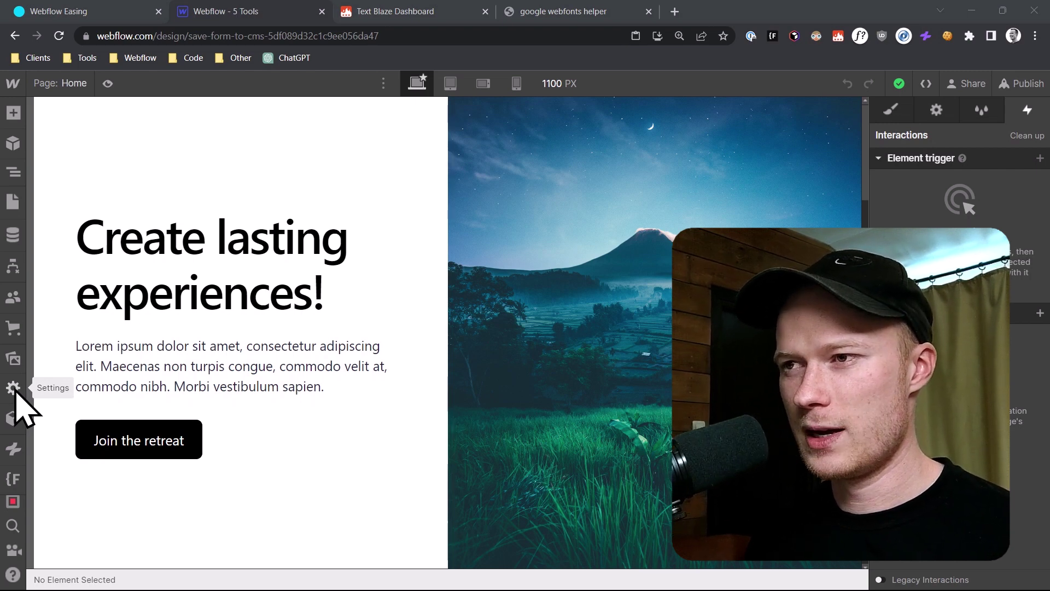
left_click(134, 14)
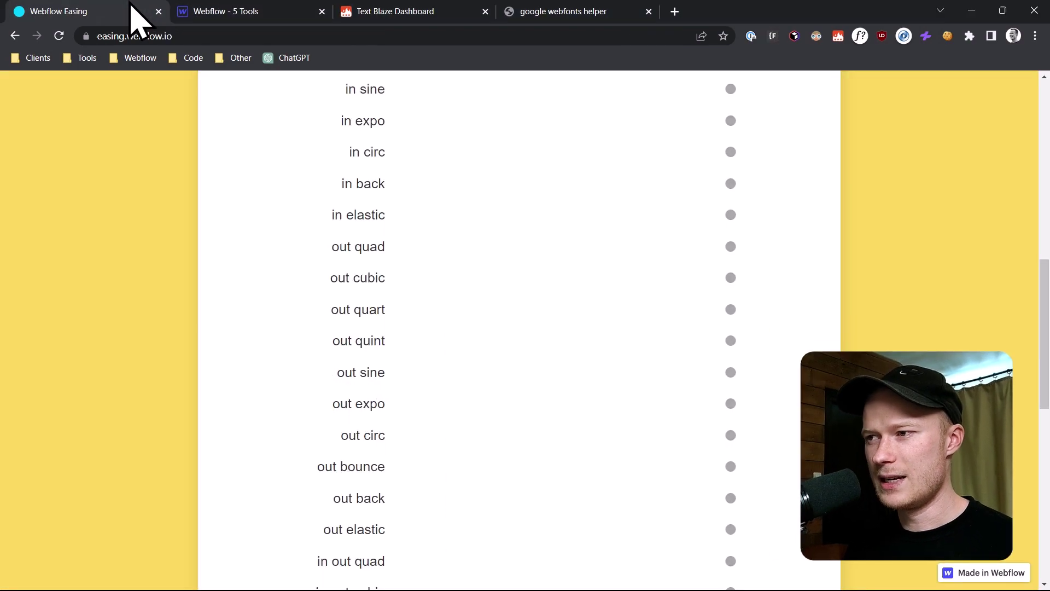
scroll(356, 211, "up", 10)
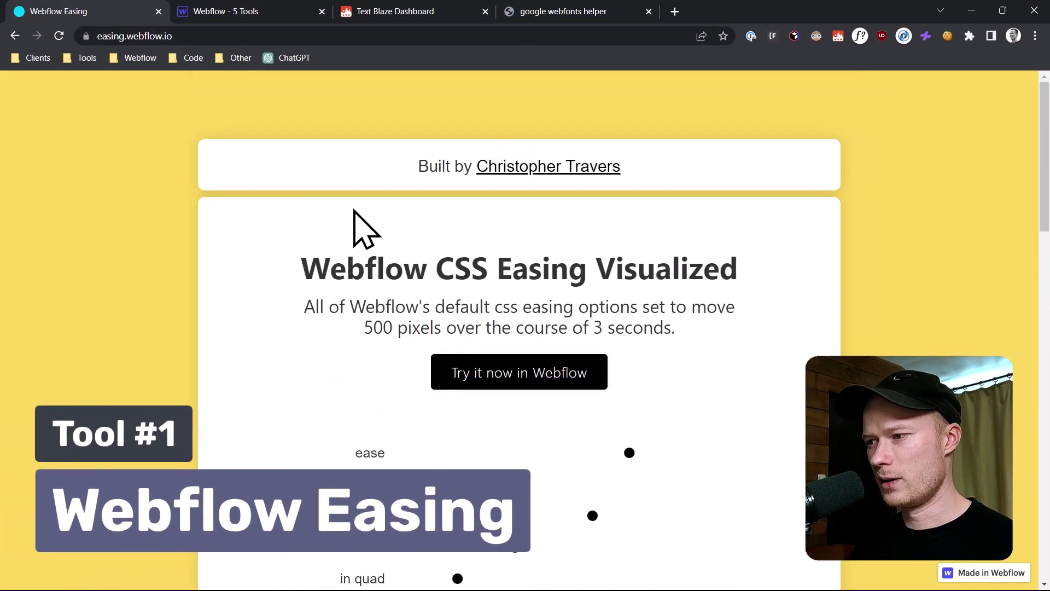
scroll(364, 322, "down", 1)
scroll(396, 382, "down", 4)
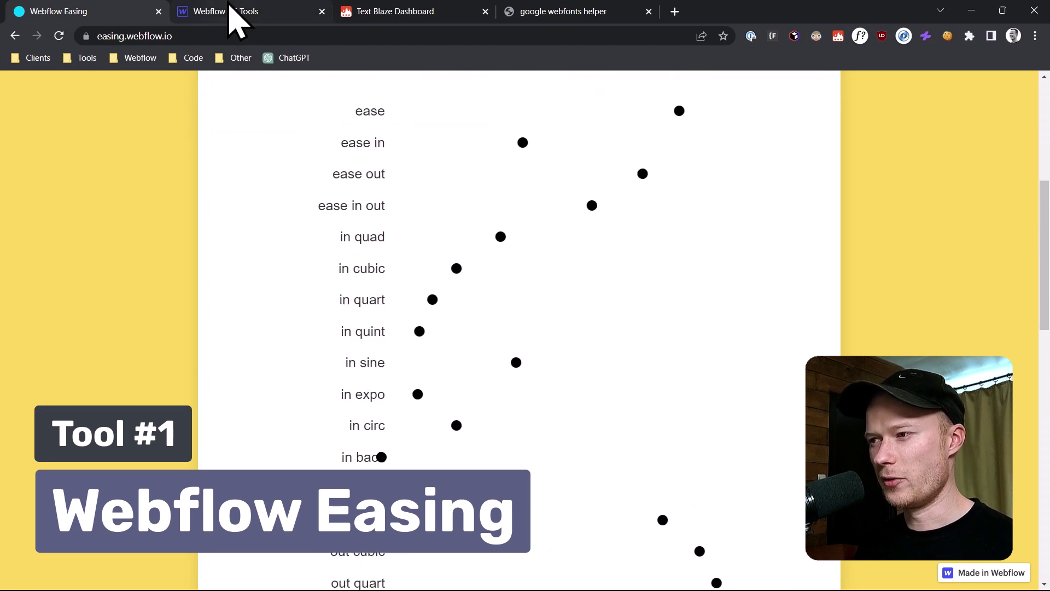
Step: Back in the Webflow project, scroll to Timing and open the Easing Preset list of curves
left_click(234, 11)
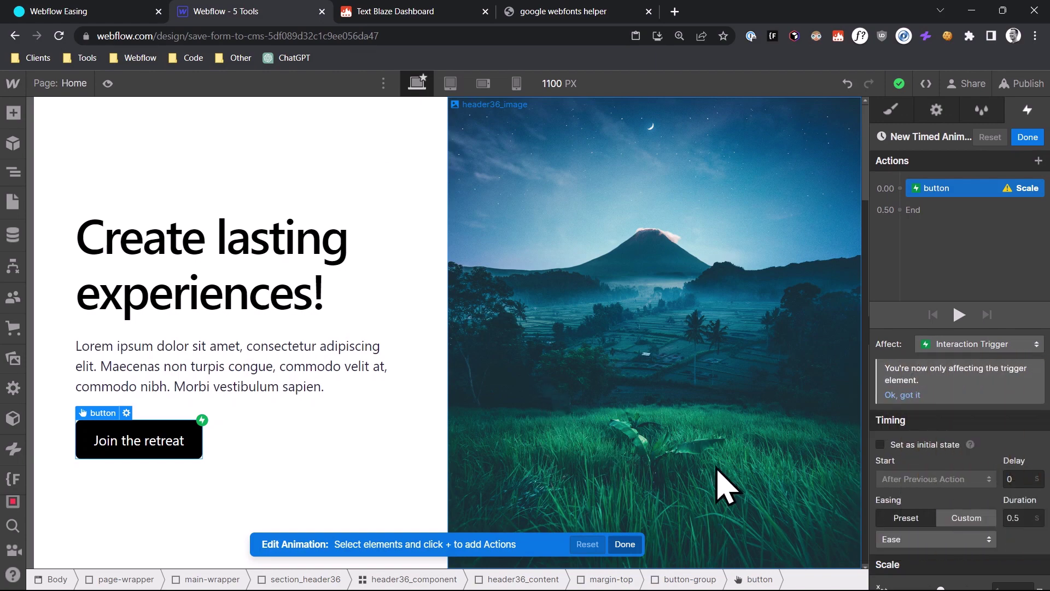
scroll(949, 452, "down", 2)
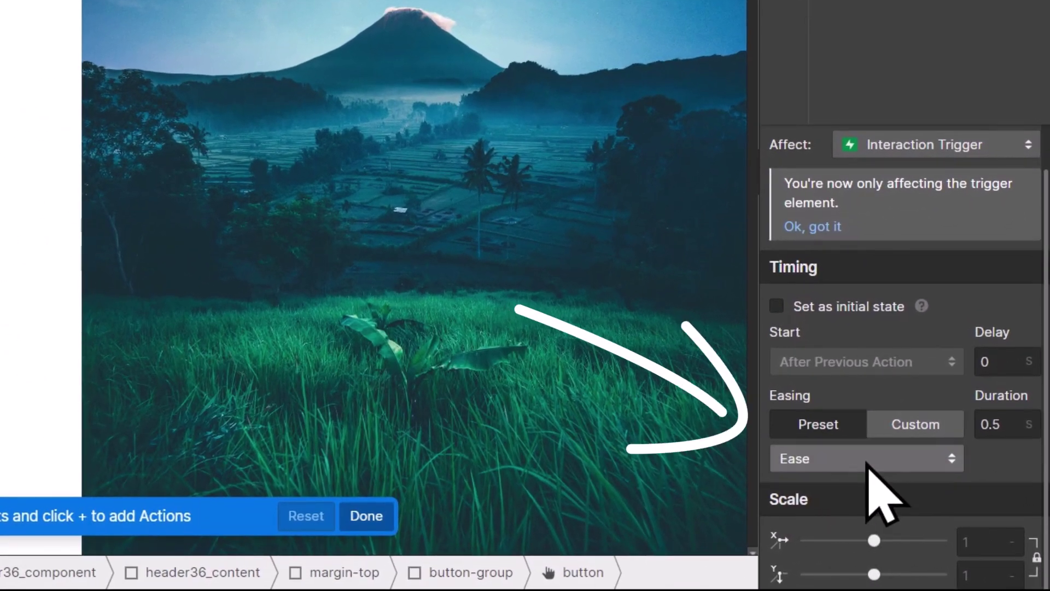
left_click(866, 464)
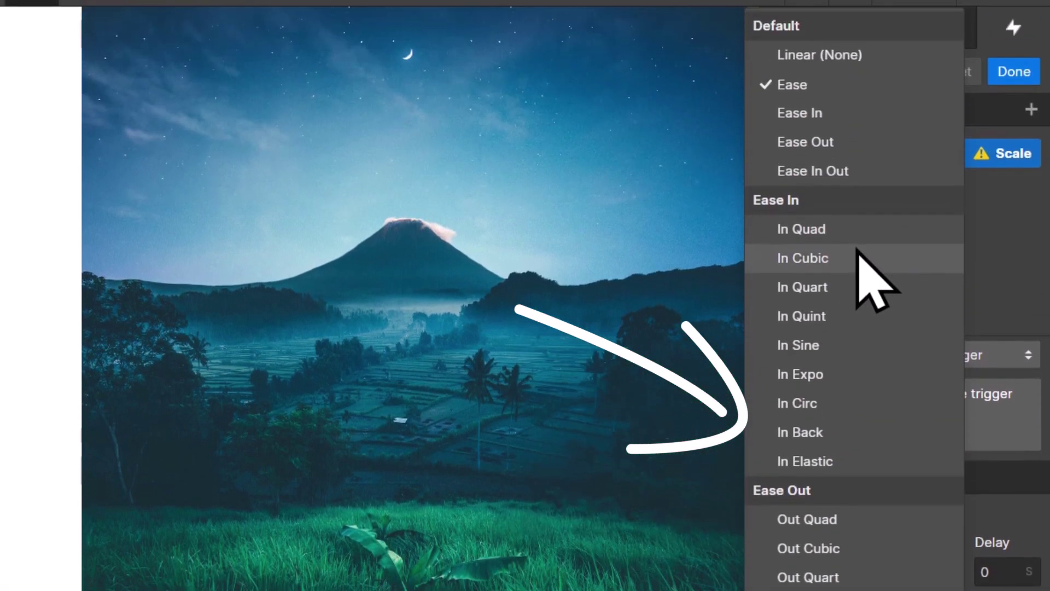
scroll(861, 131, "down", 5)
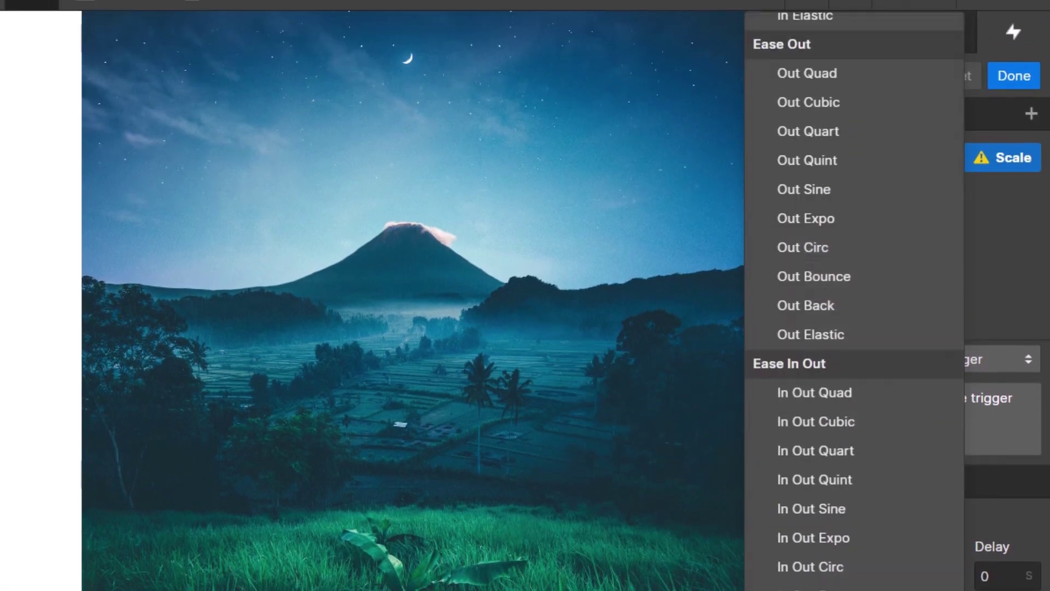
scroll(854, 300, "up", 8)
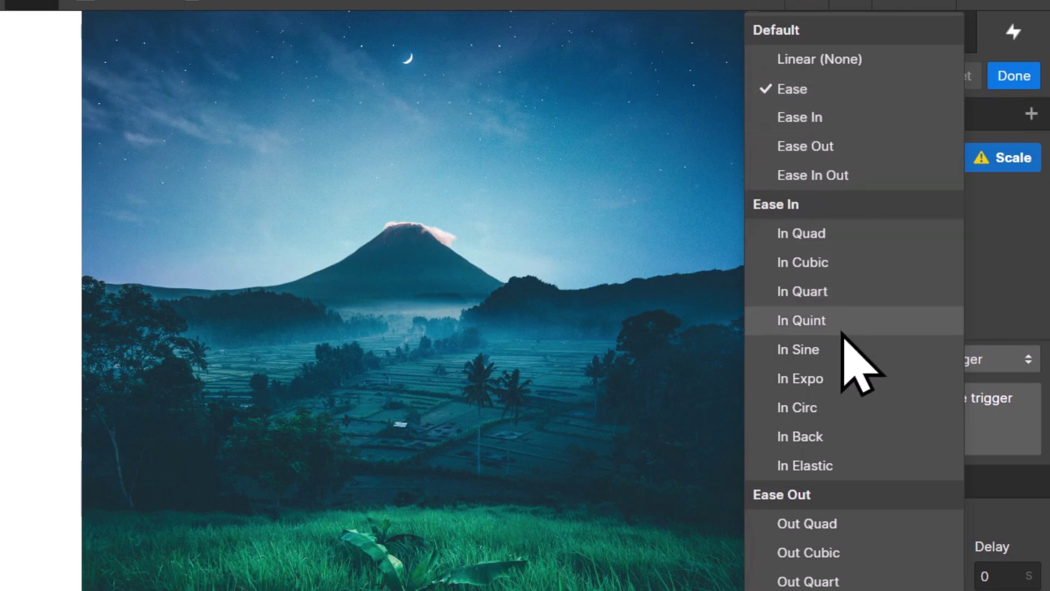
scroll(845, 337, "down", 5)
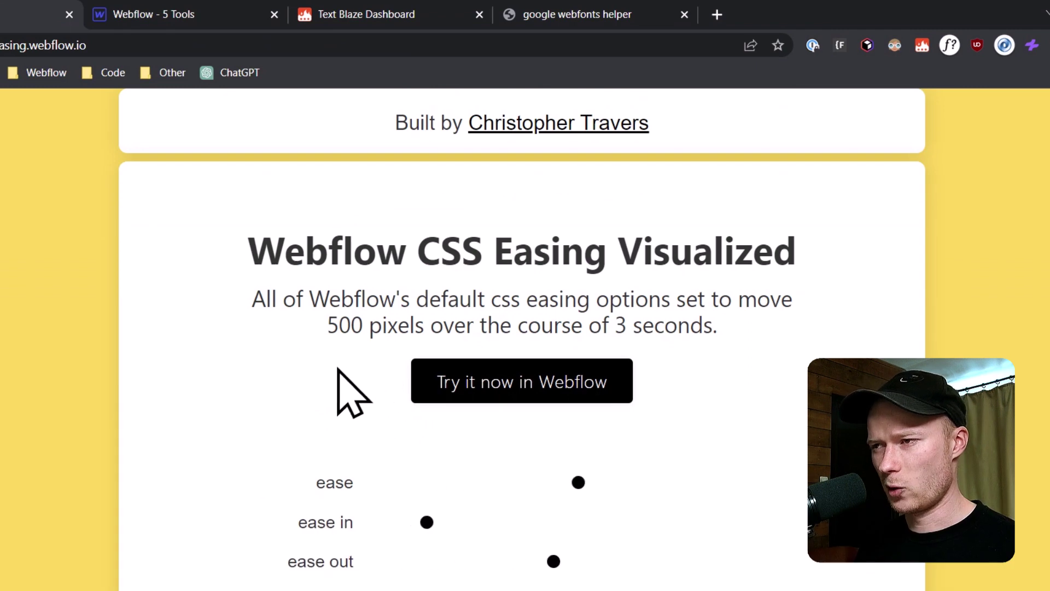
scroll(335, 368, "down", 6)
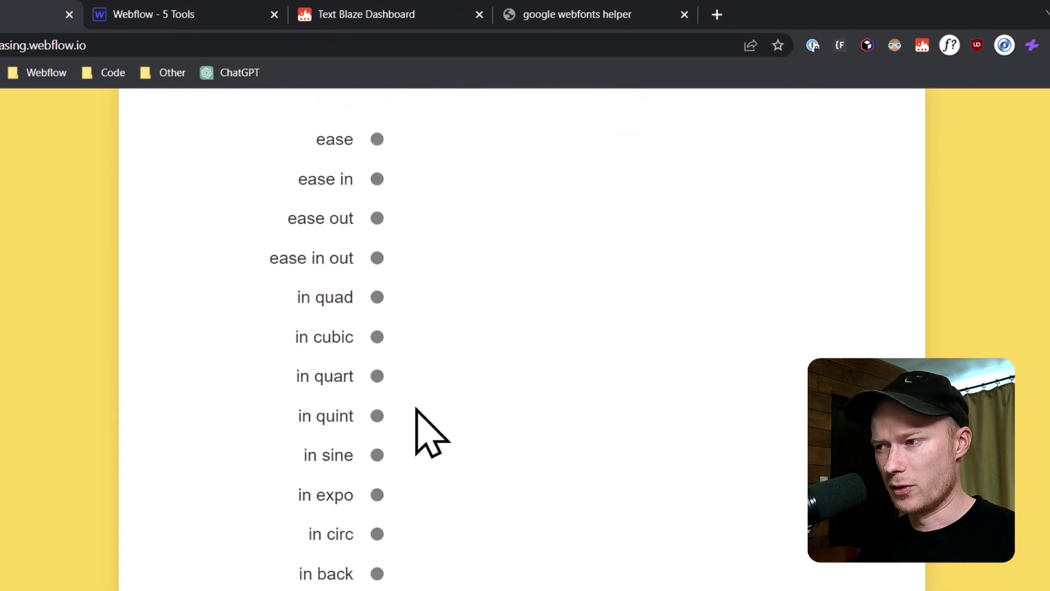
scroll(547, 379, "down", 6)
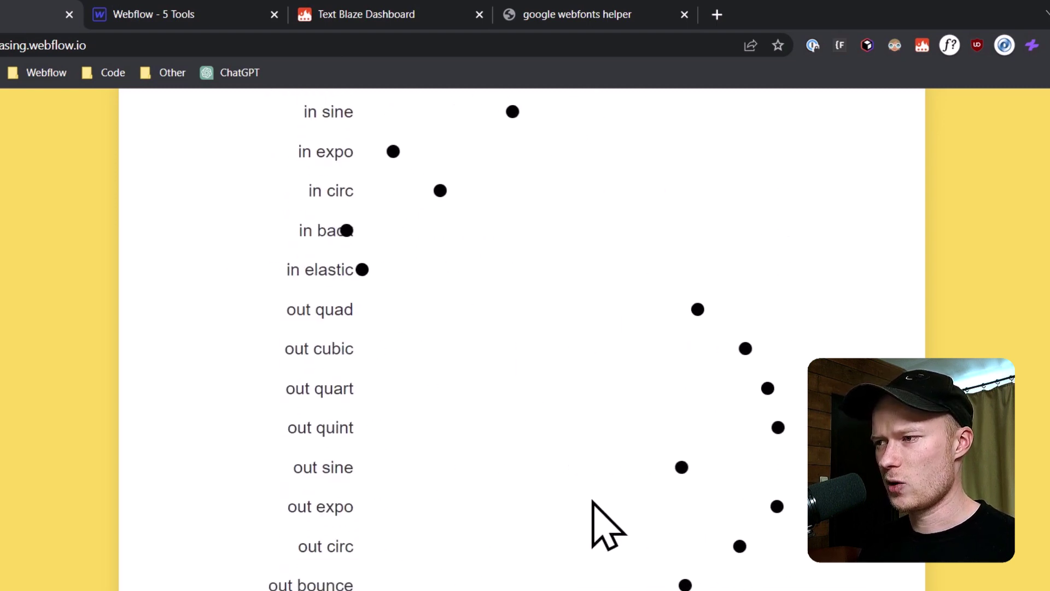
scroll(579, 506, "up", 5)
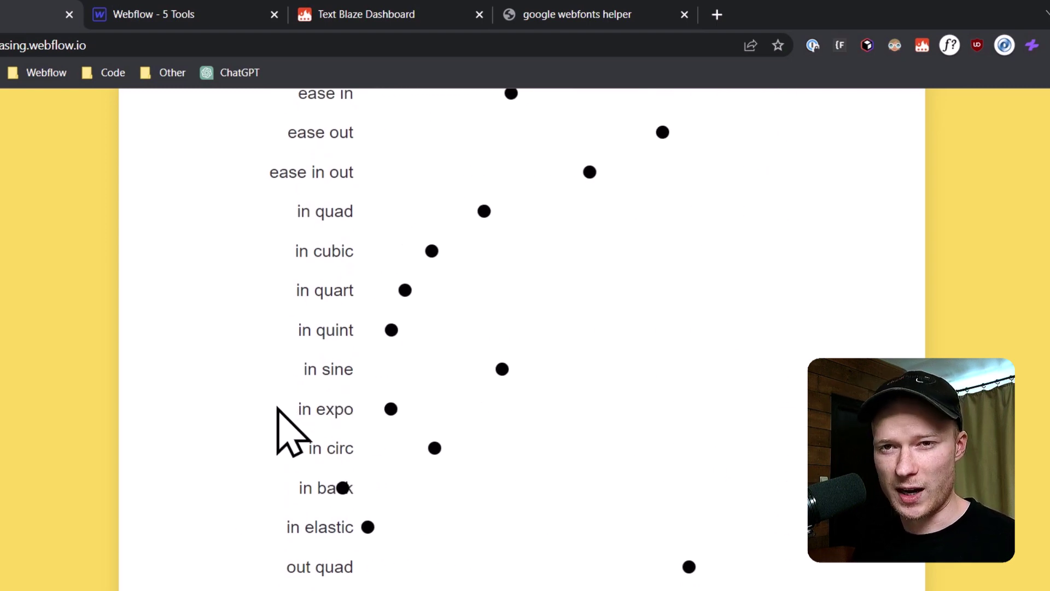
scroll(475, 519, "up", 3)
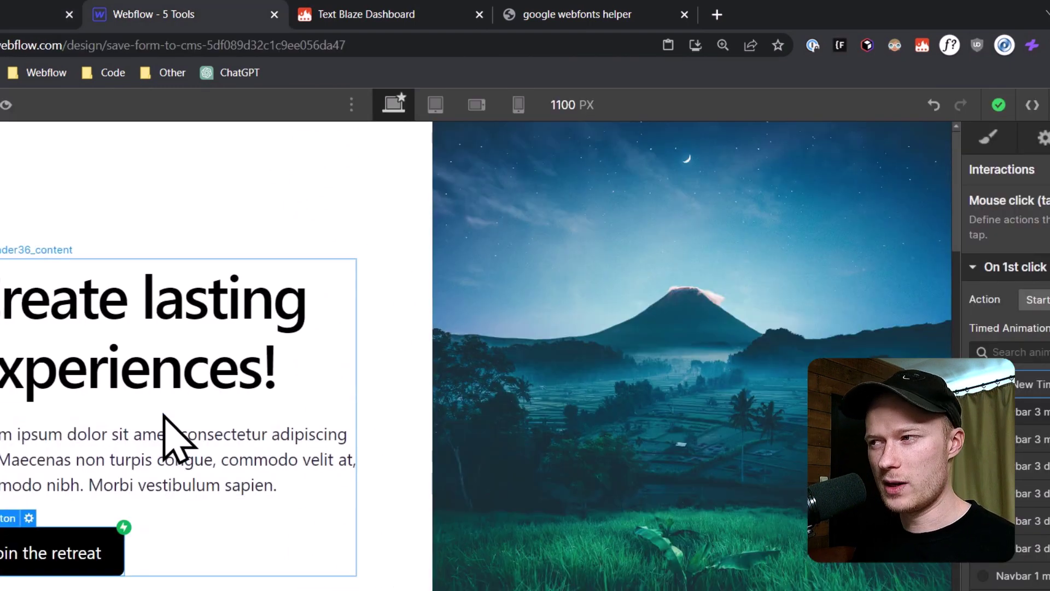
Step: After checking the Text Blaze snippets, clear the hero paragraph and expand /lorem placeholder text into it
left_click(922, 46)
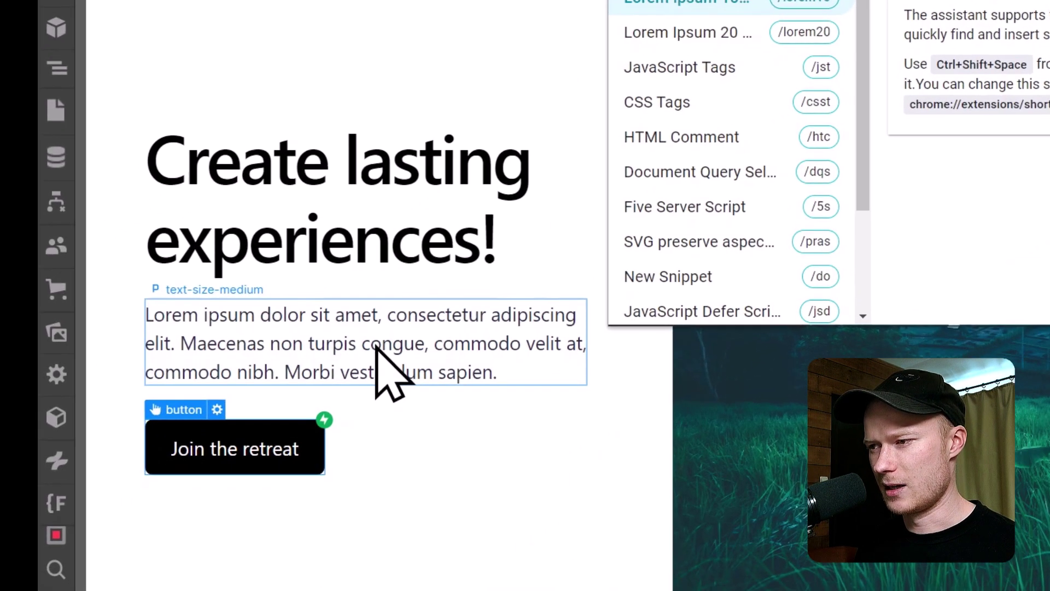
key("Escape")
double_click(375, 345)
key("ctrl+a")
key("ctrl+c")
key("BackSpace")
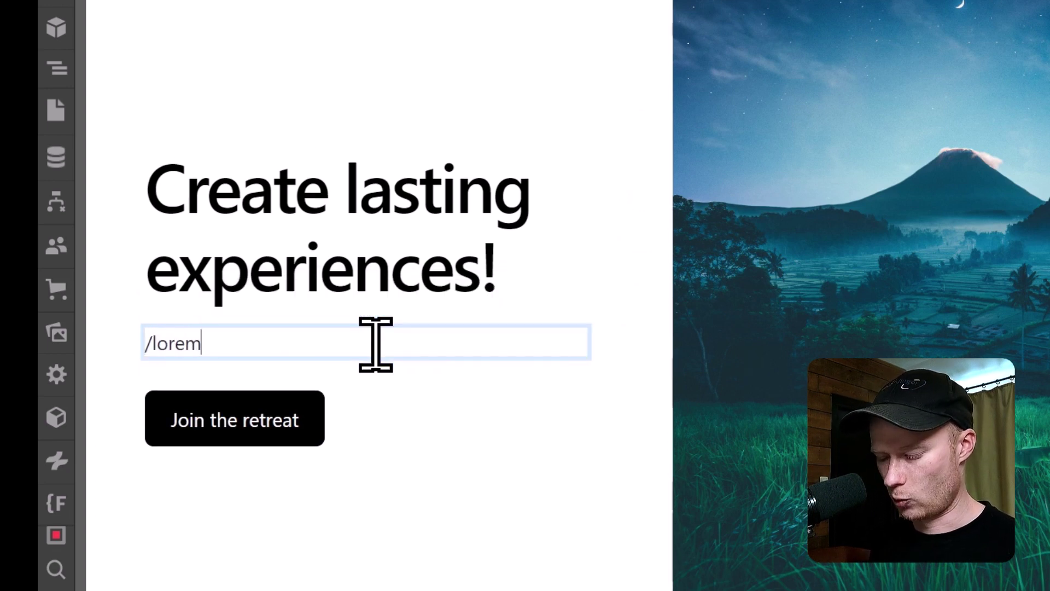
key("ctrl+v")
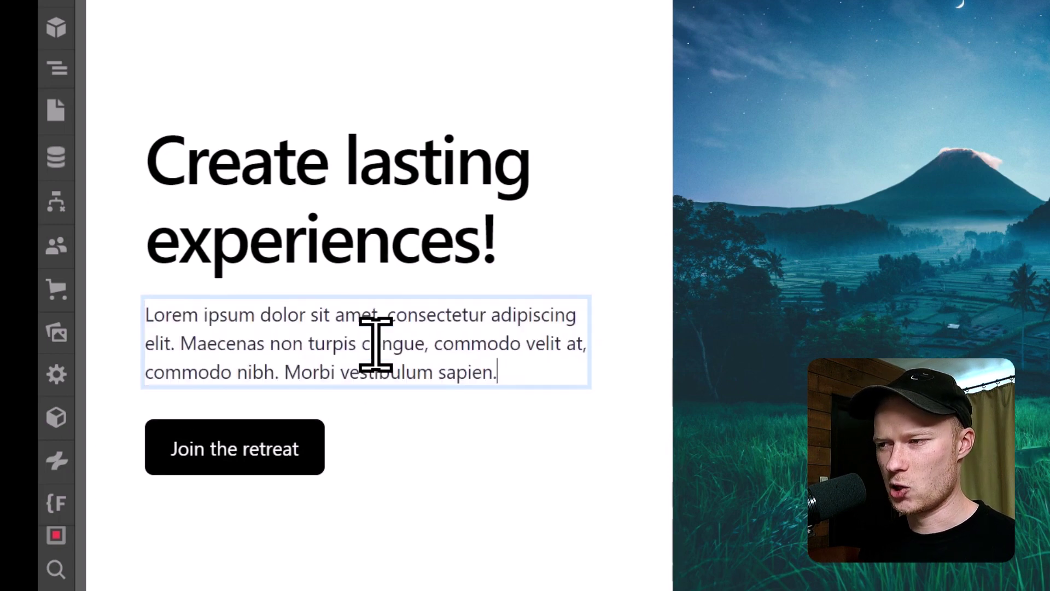
Step: Open the Home page's settings and scroll down to the Custom Code section
left_click(64, 108)
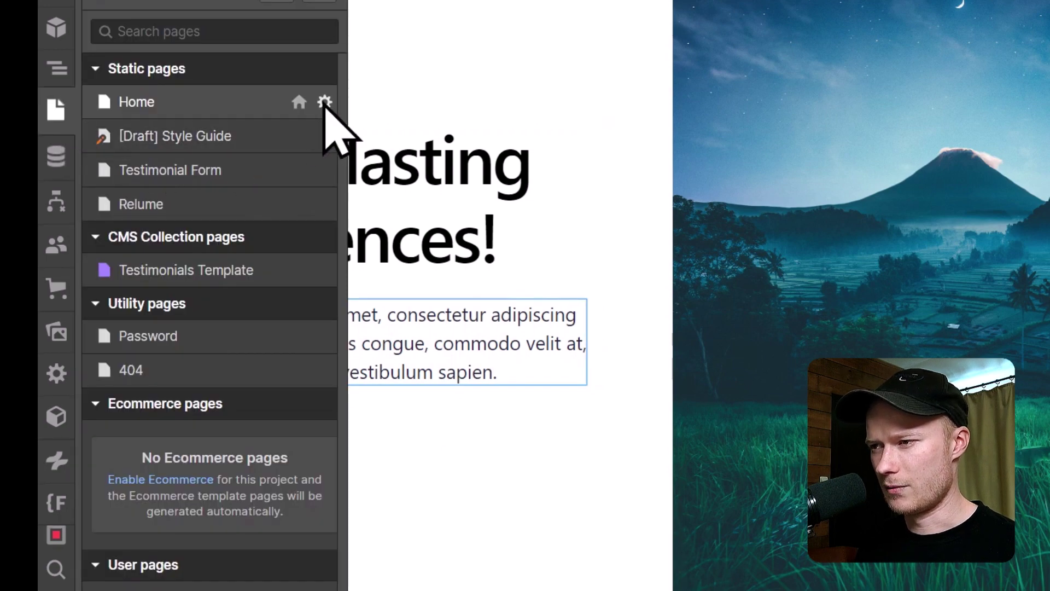
left_click(321, 102)
scroll(580, 378, "down", 10)
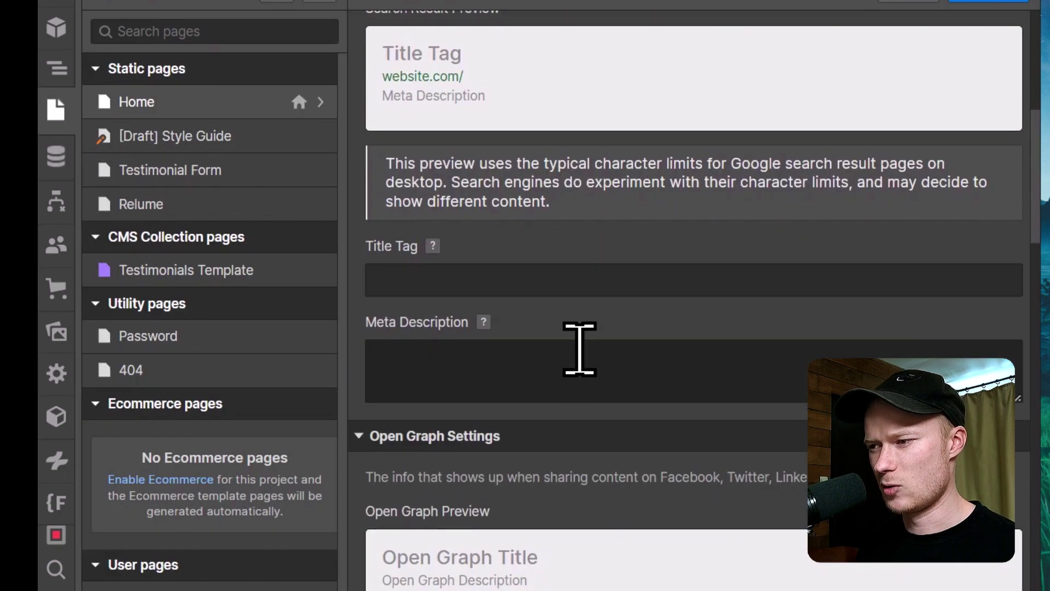
scroll(577, 339, "down", 10)
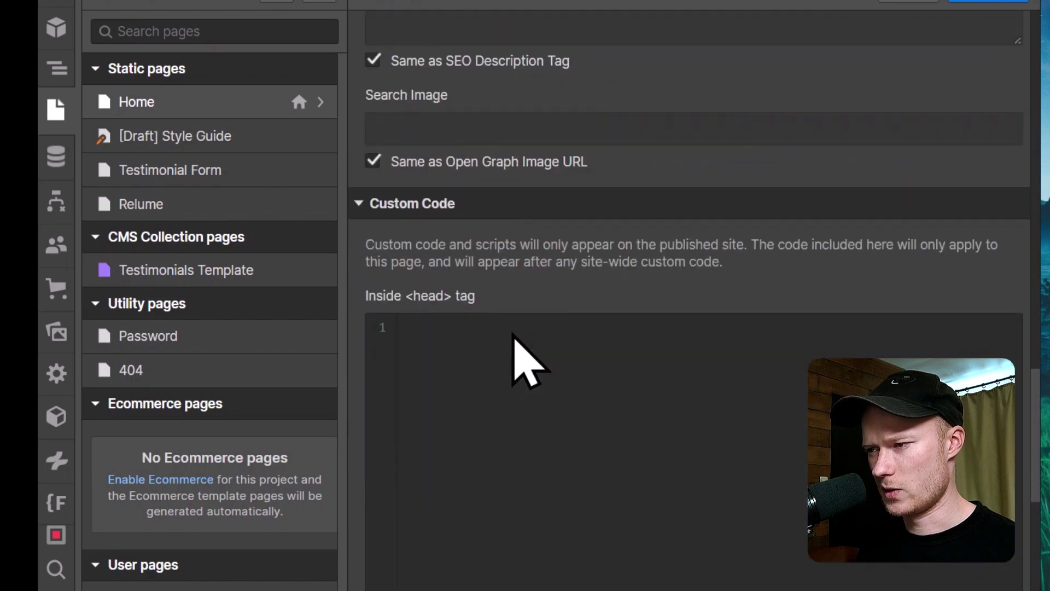
scroll(512, 335, "down", 2)
Step: In the head code field, type /css to expand an empty <style></style> block and list code snippets
left_click(523, 270)
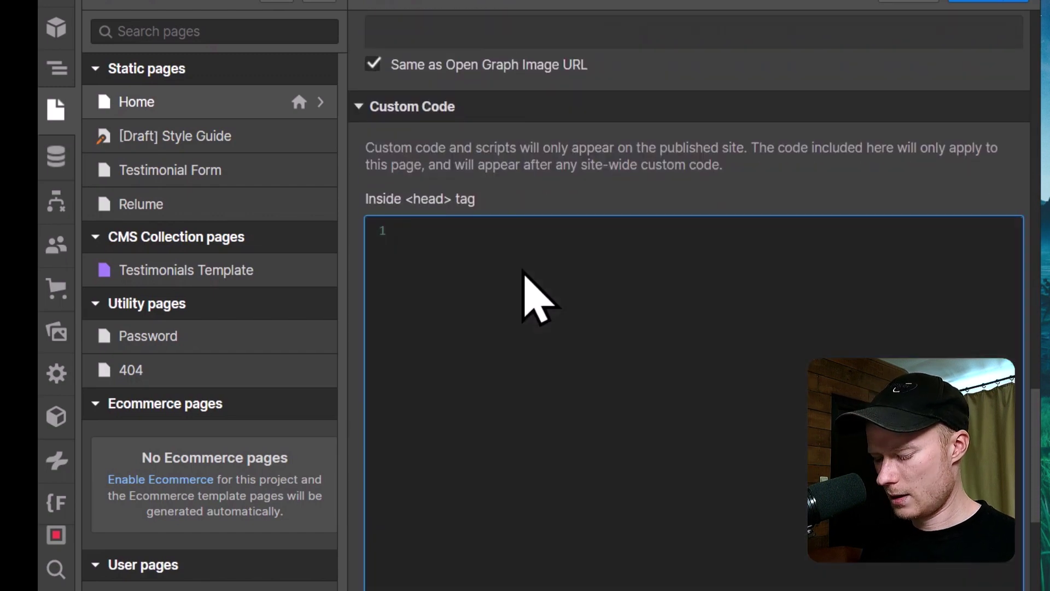
type("<st")
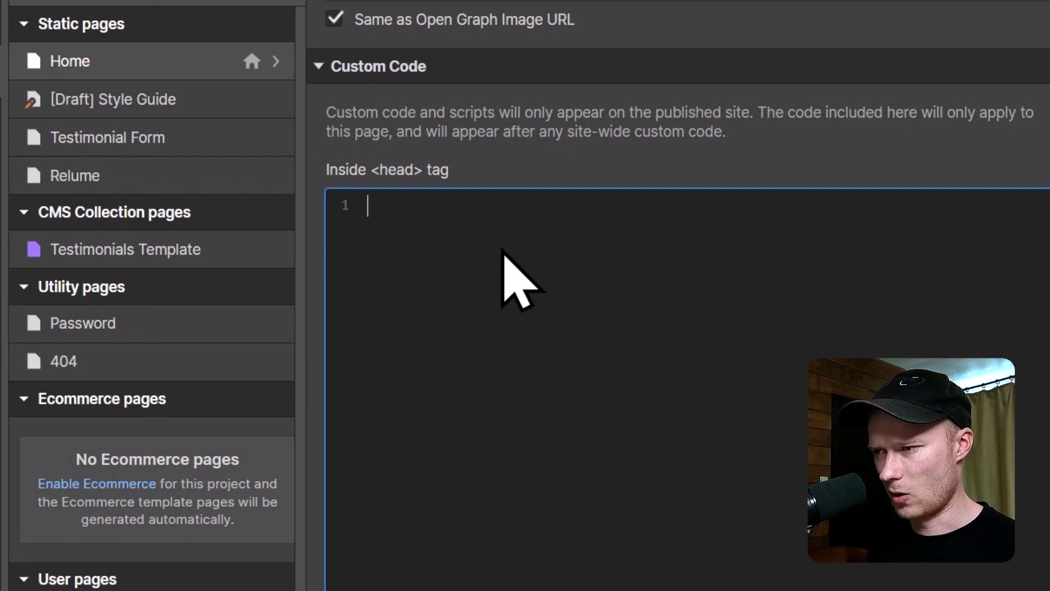
type("/css")
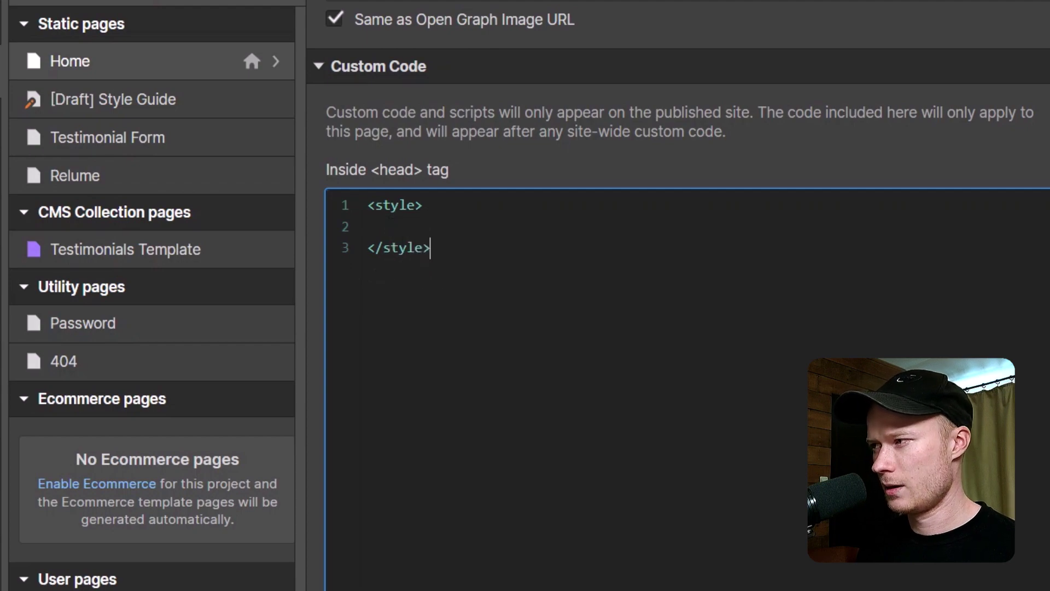
key("ctrl+shift+space")
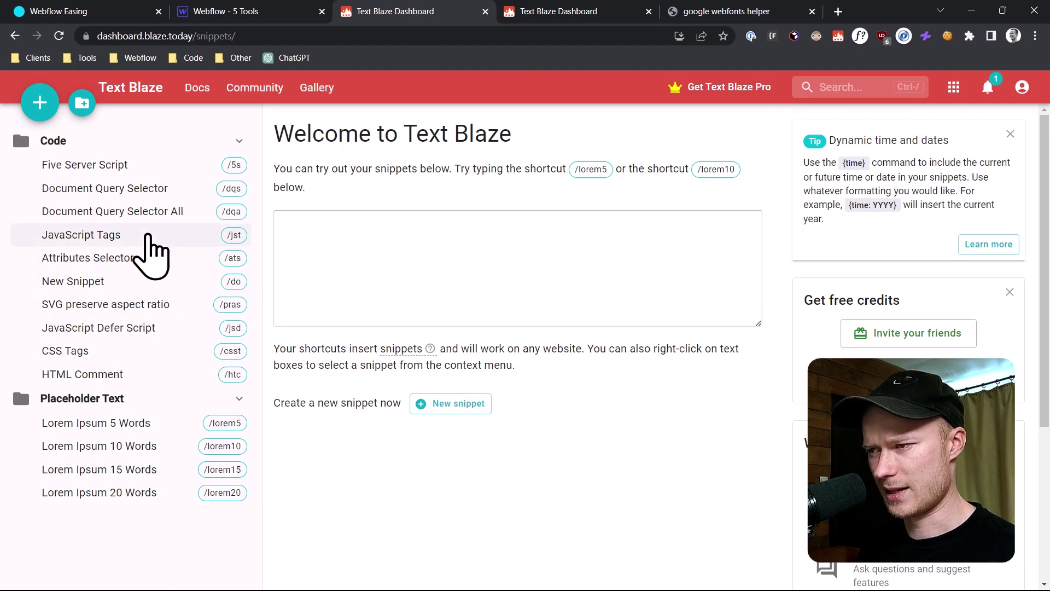
left_click(149, 236)
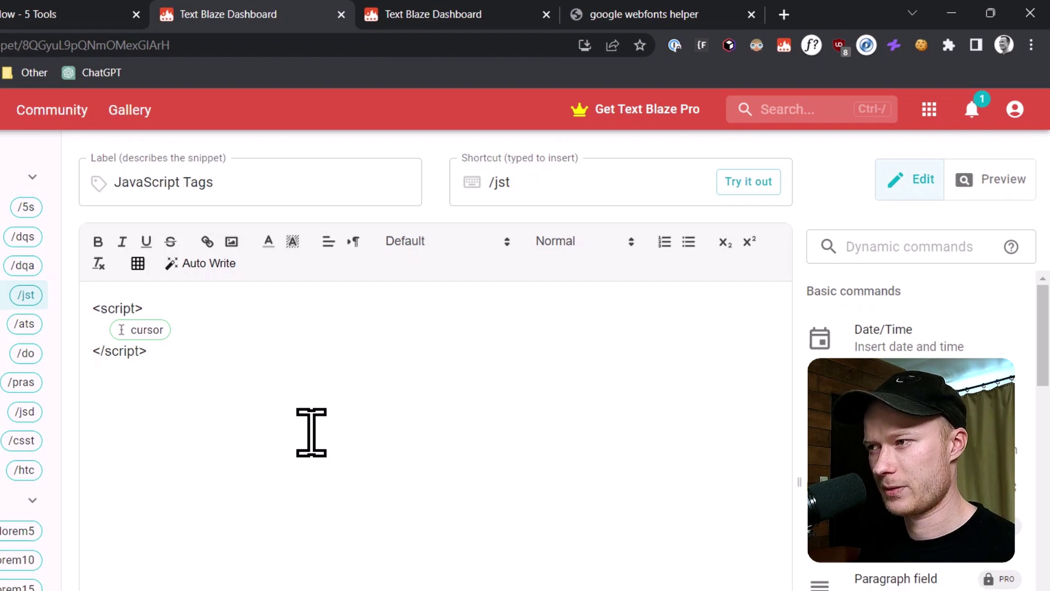
left_click(22, 8)
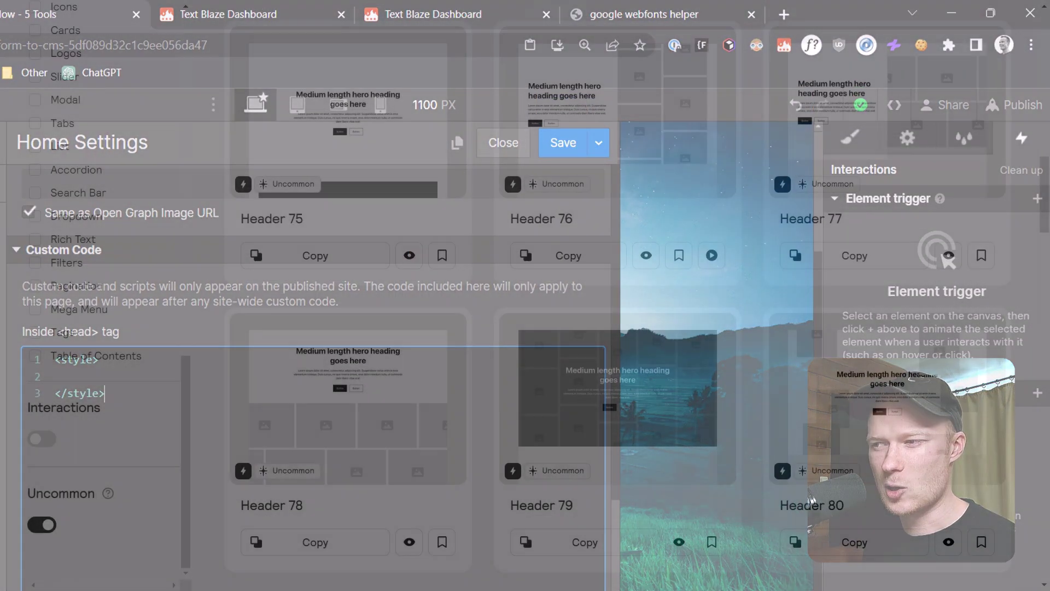
Step: Scroll the Uncommon Relume layout components down to the Logo and Navbar cards
scroll(616, 295, "down", 9)
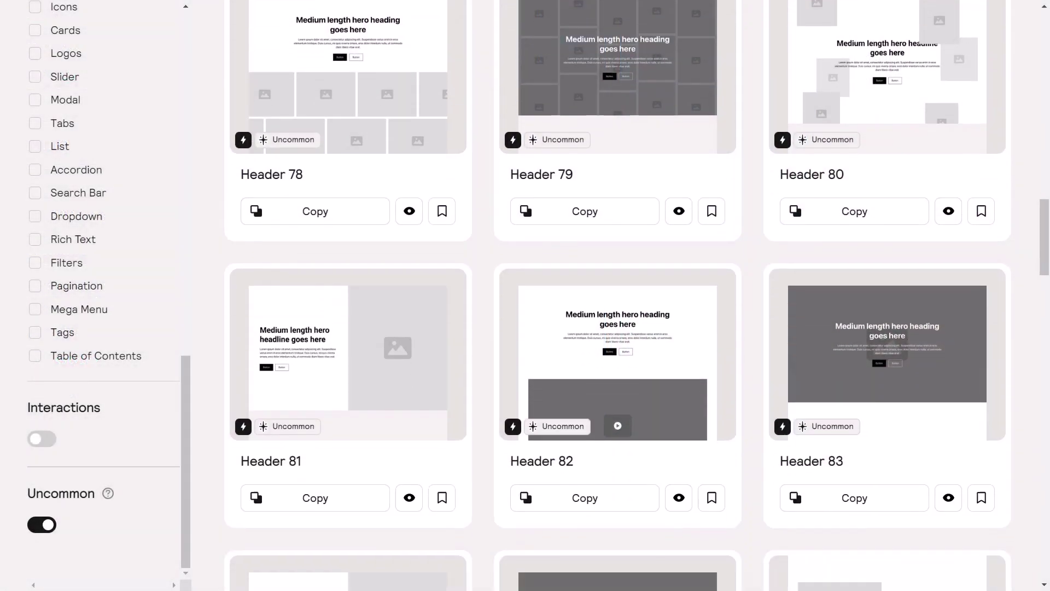
scroll(617, 295, "down", 12)
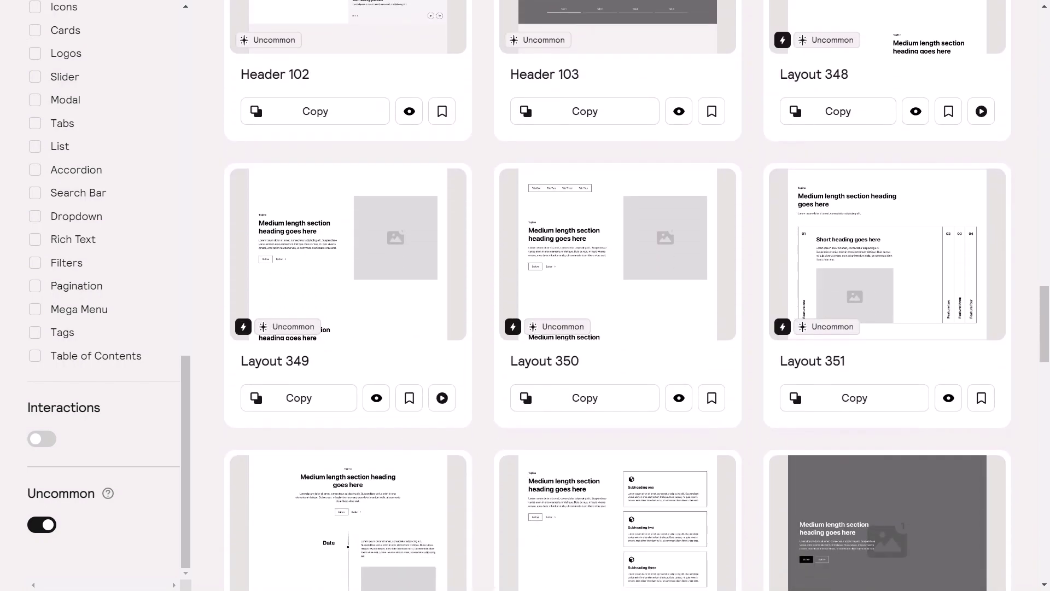
scroll(617, 295, "down", 12)
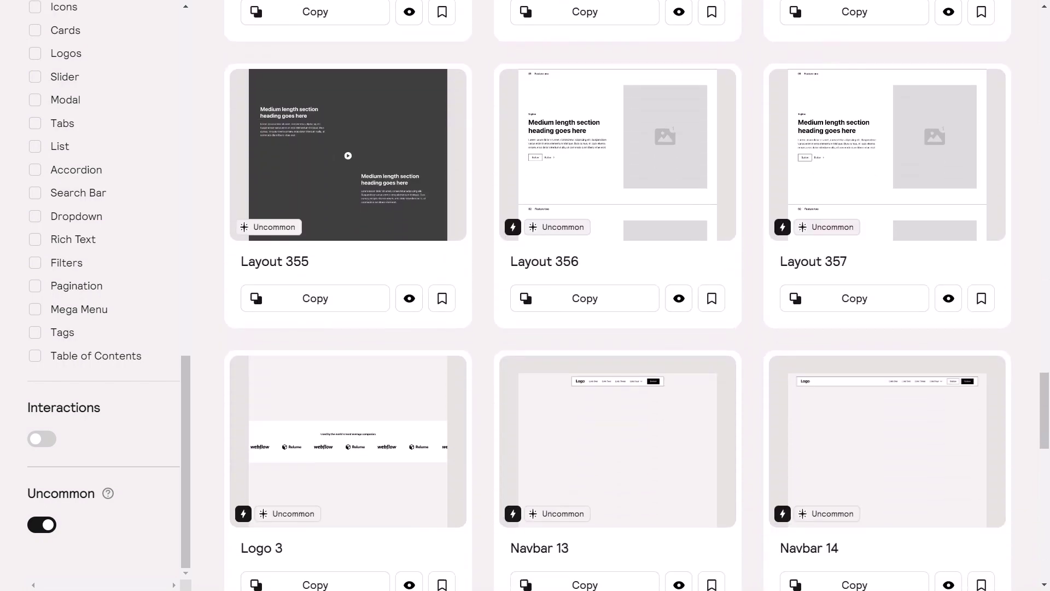
scroll(617, 295, "down", 5)
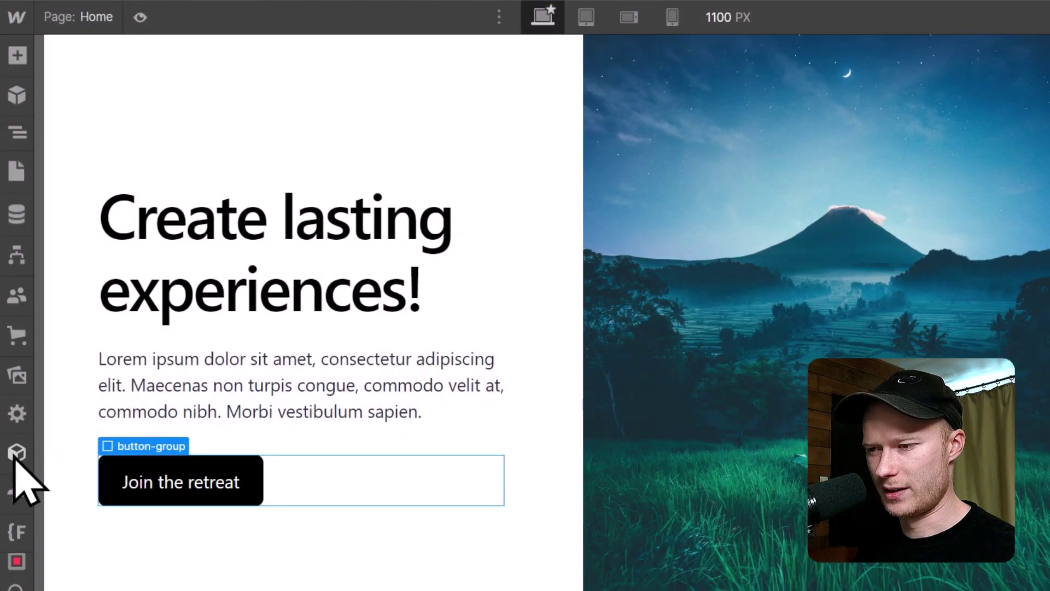
Step: Open the Relume Library panel in the Designer and scroll through its component categories
left_click(15, 455)
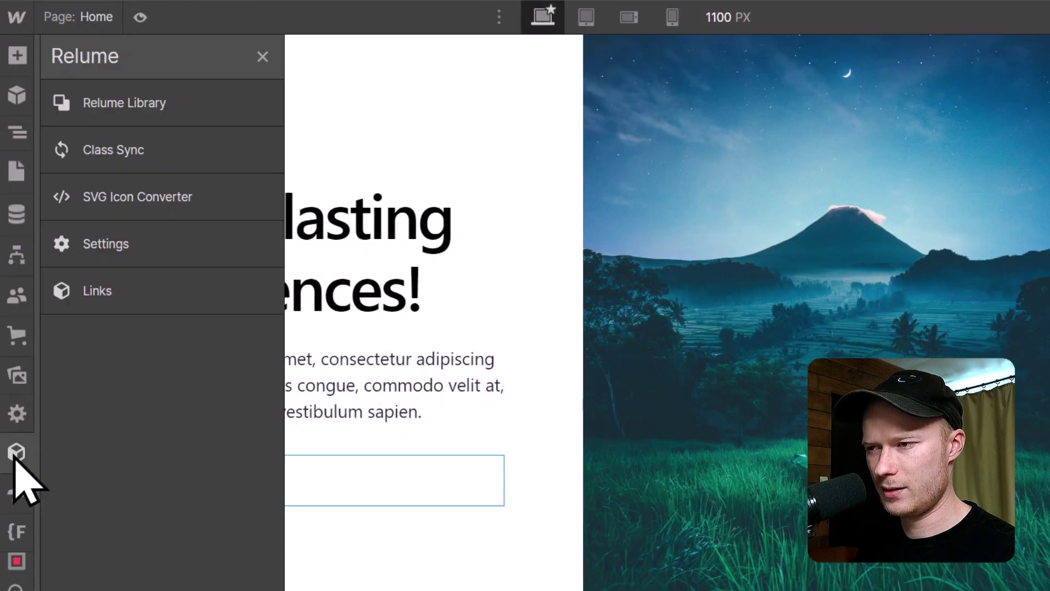
left_click(152, 98)
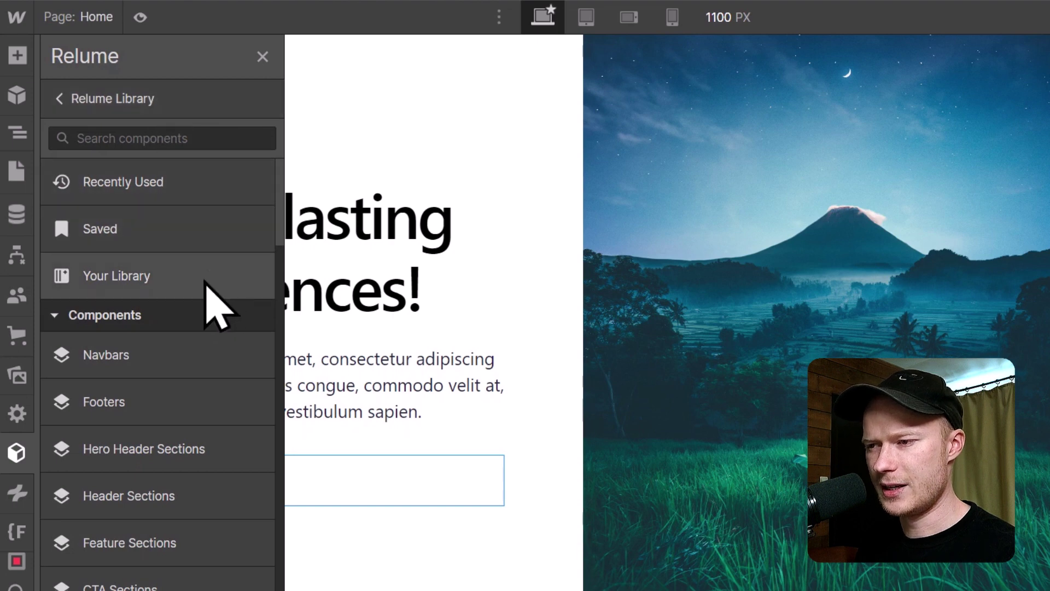
scroll(196, 290, "down", 2)
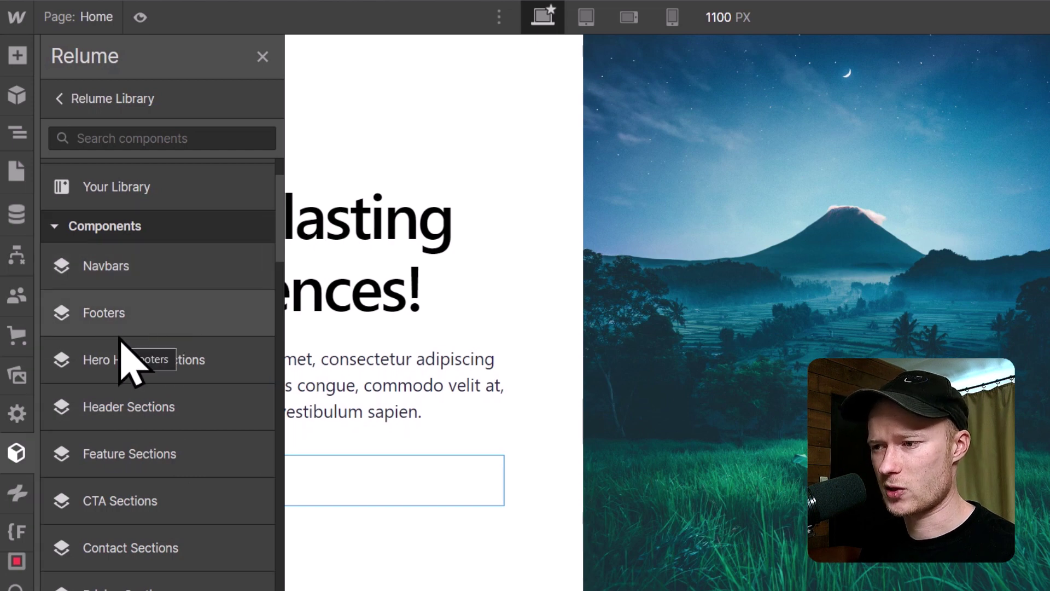
scroll(161, 453, "down", 1)
scroll(155, 437, "down", 5)
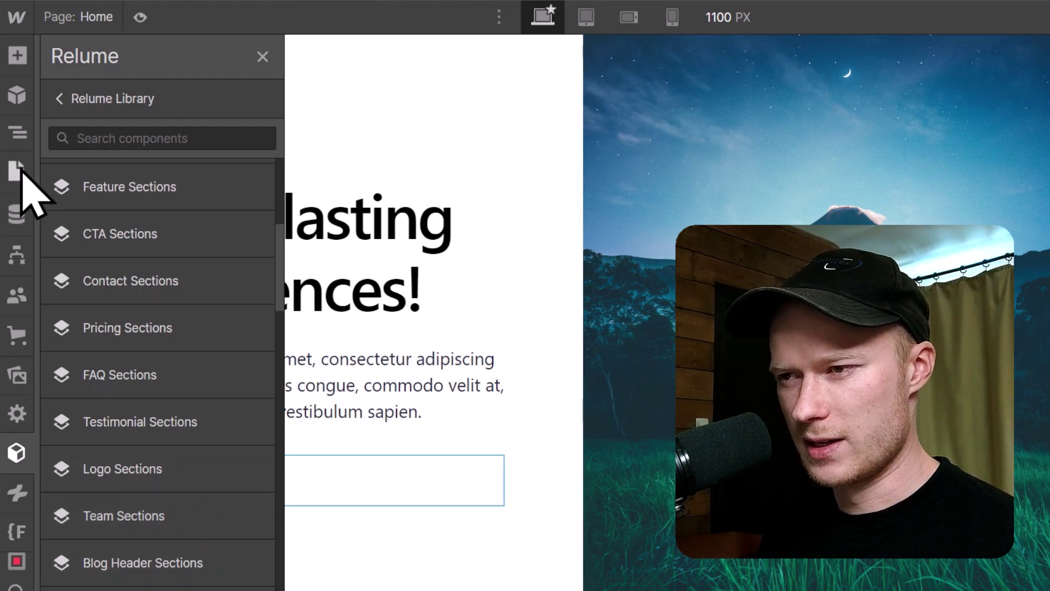
Step: Switch to the blank Relume page and reopen the Relume component list, scrolled to the top
left_click(21, 175)
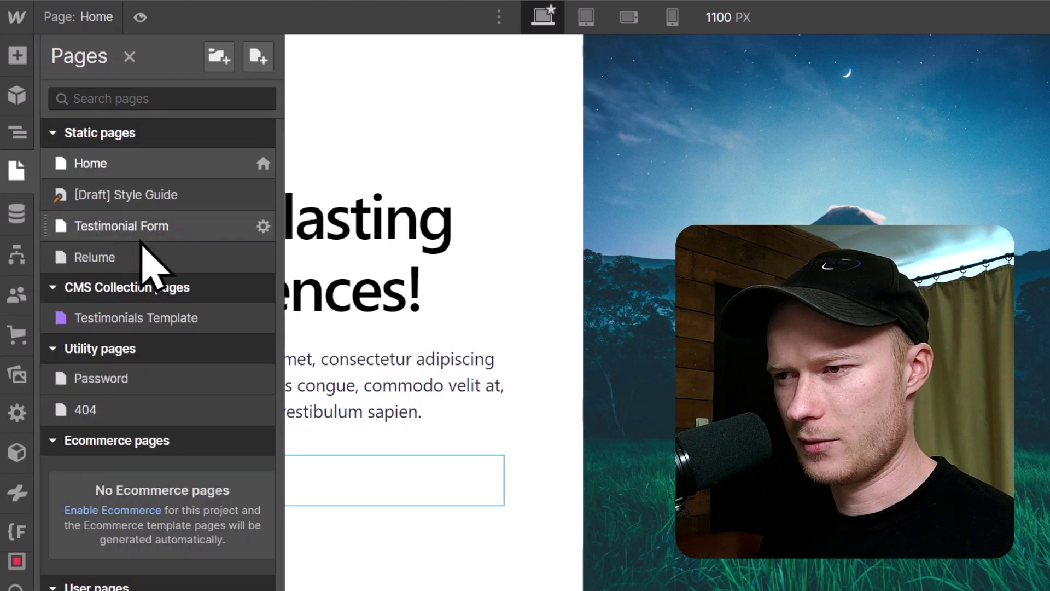
left_click(144, 256)
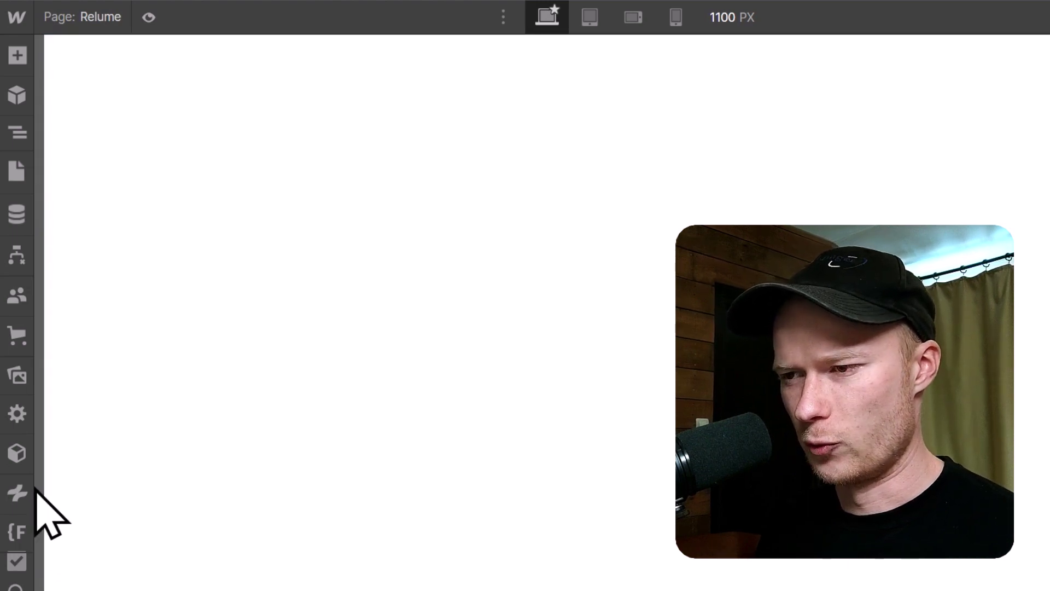
left_click(18, 452)
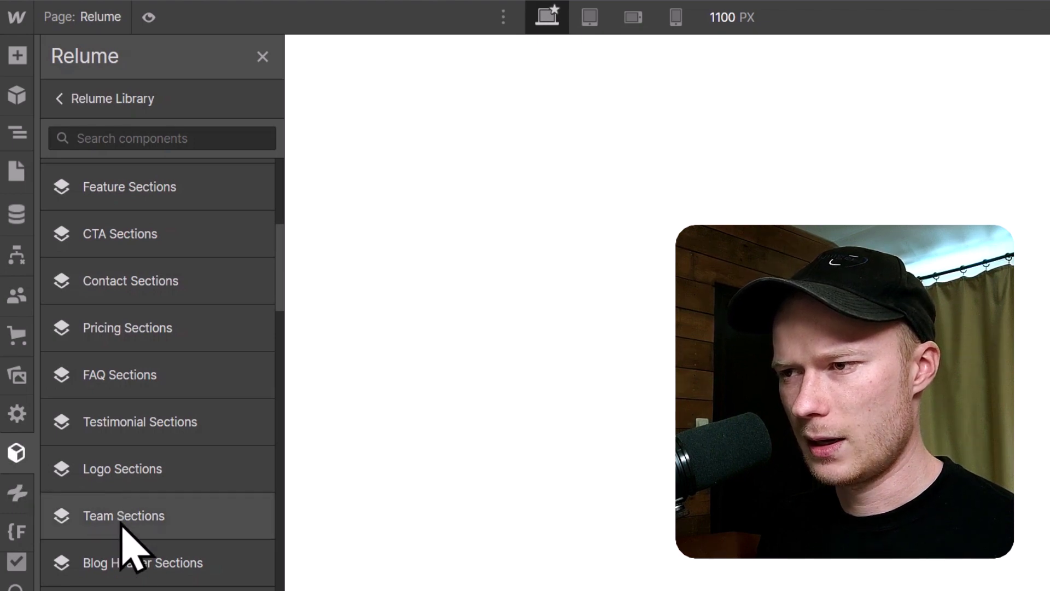
scroll(113, 375, "up", 5)
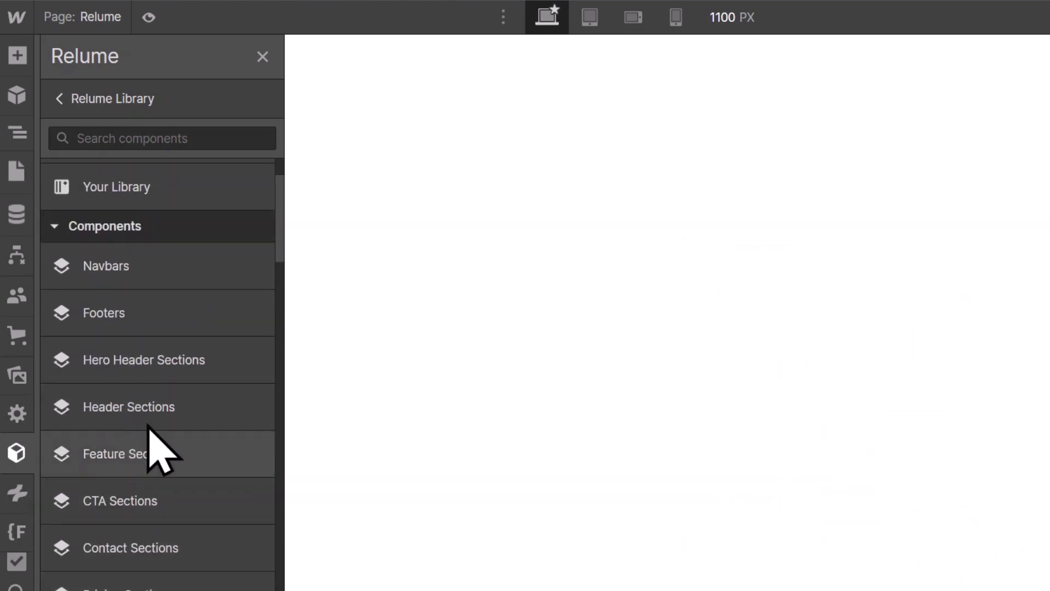
Step: Browse the Relume Navbars category and copy Navbar 1
left_click(125, 271)
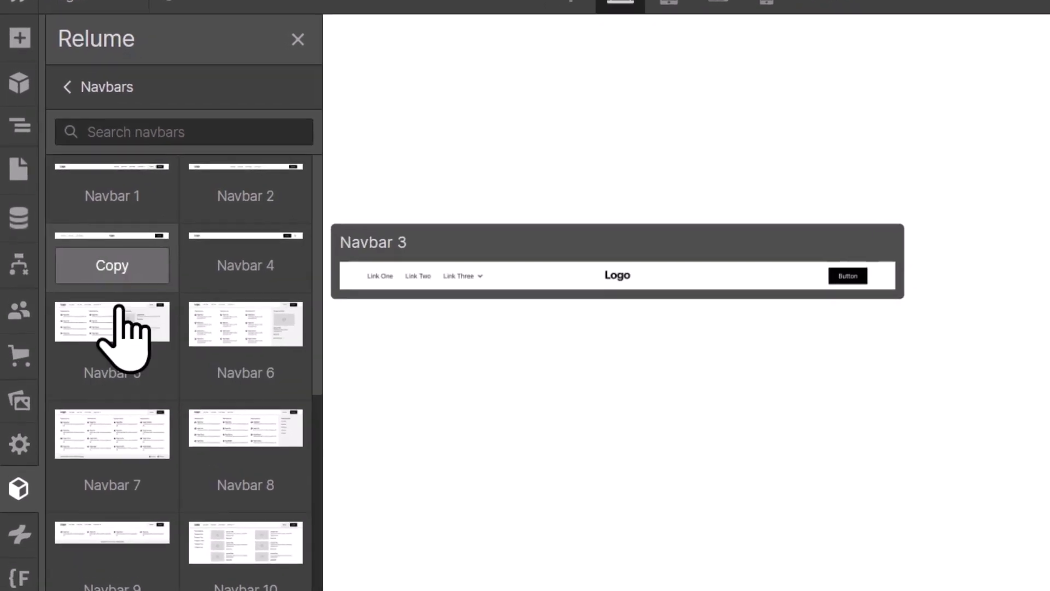
mouse_move(194, 284)
mouse_move(131, 272)
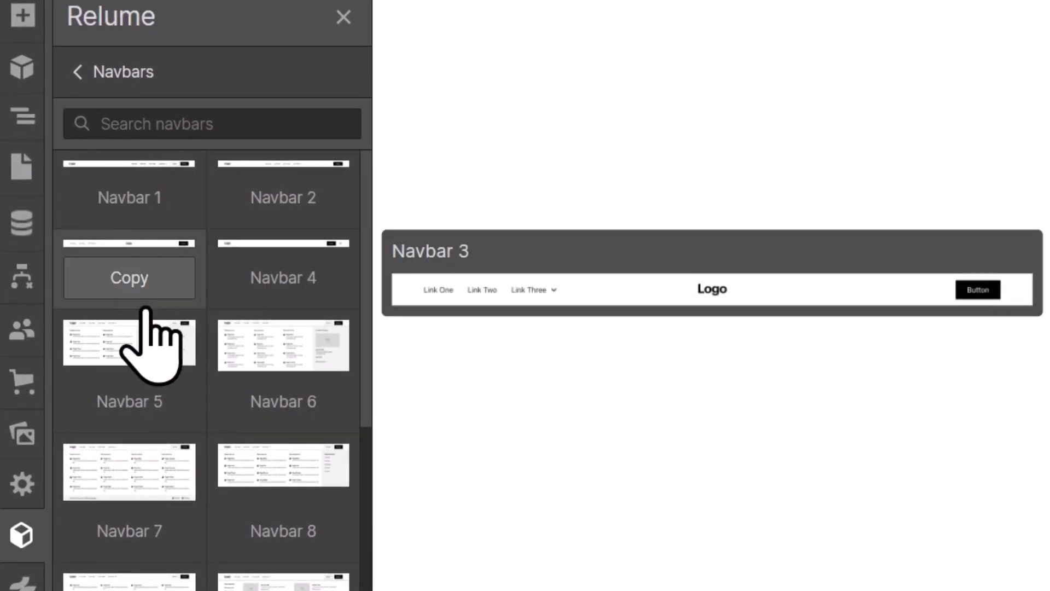
mouse_move(148, 326)
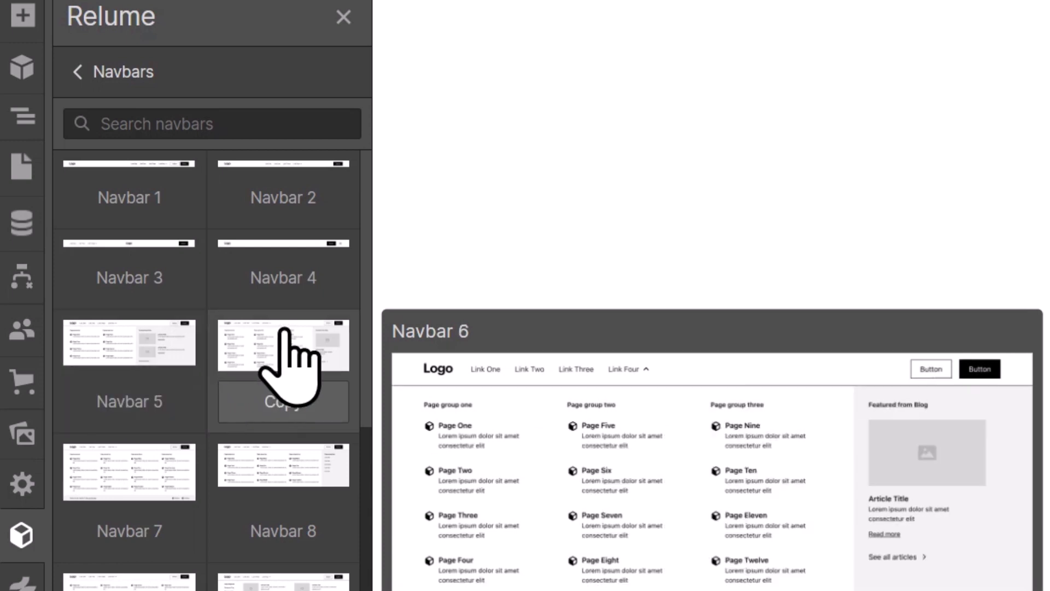
mouse_move(293, 452)
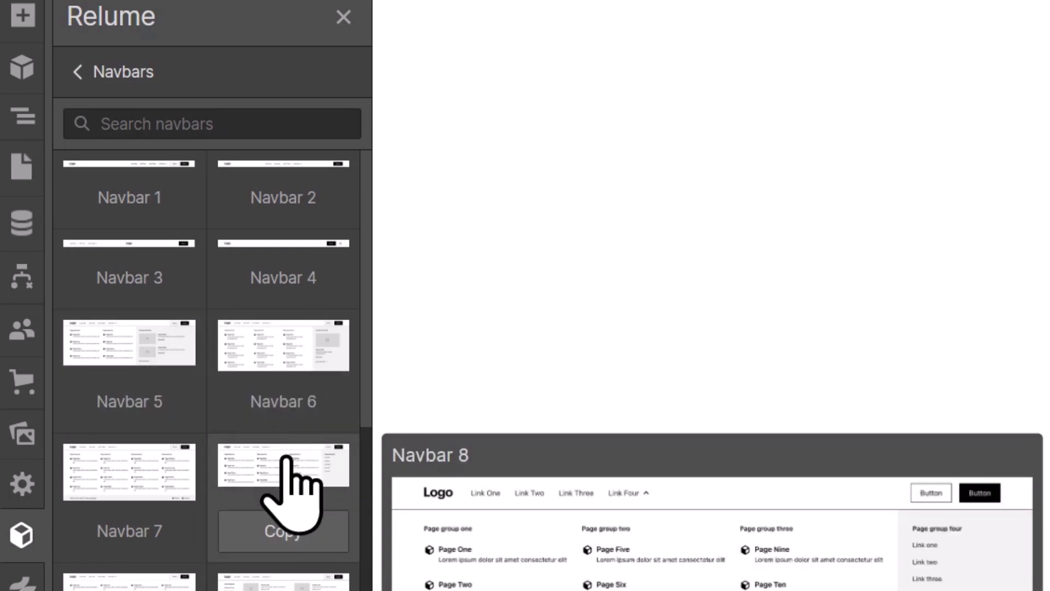
mouse_move(185, 457)
mouse_move(154, 247)
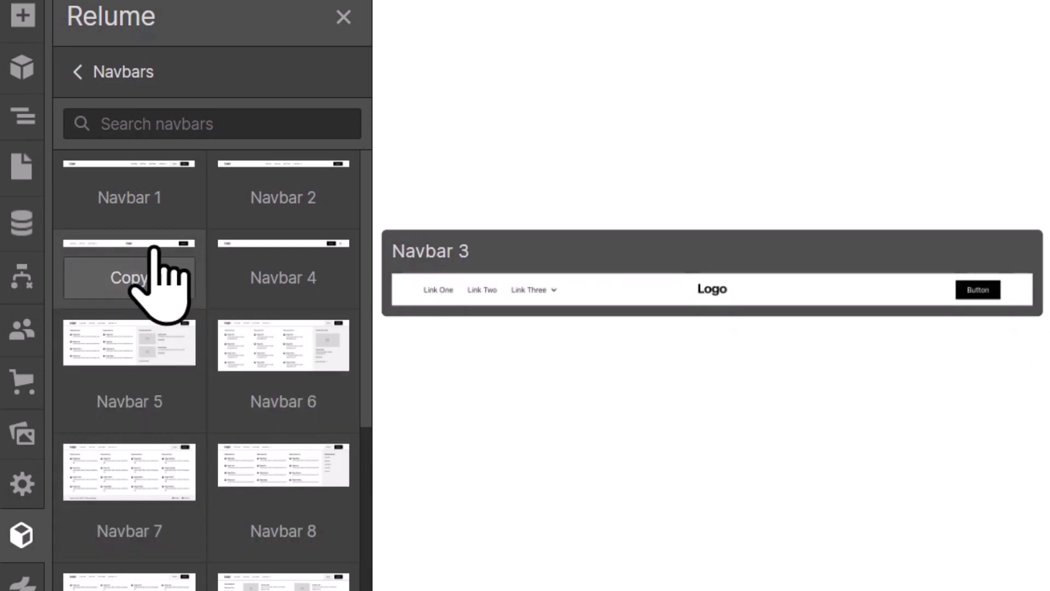
mouse_move(117, 182)
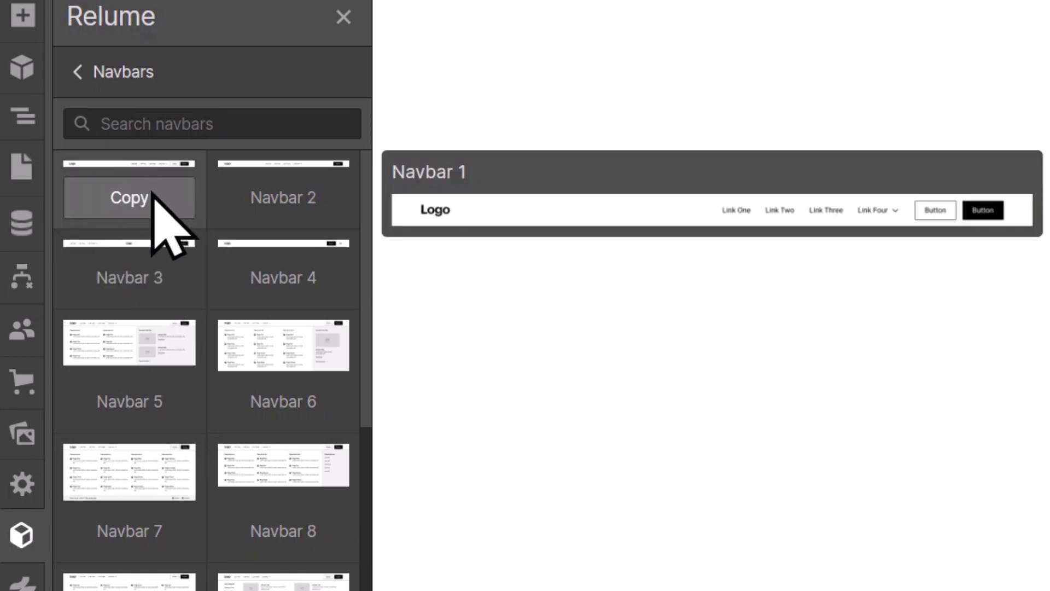
left_click(115, 197)
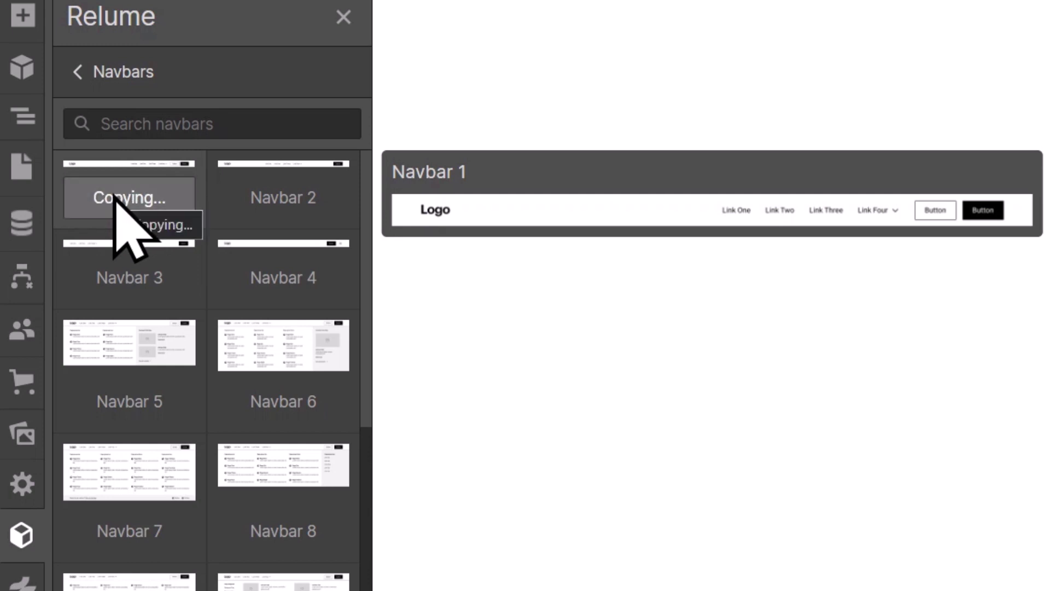
Step: Paste Navbar 1 into the Relume page's Body via the Navigator
left_click(24, 112)
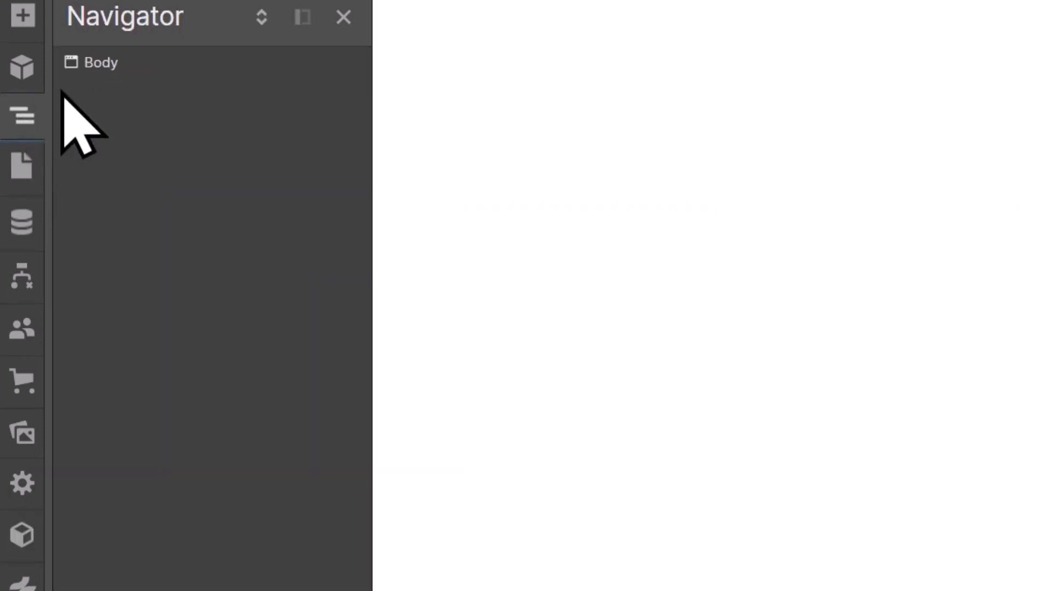
left_click(103, 57)
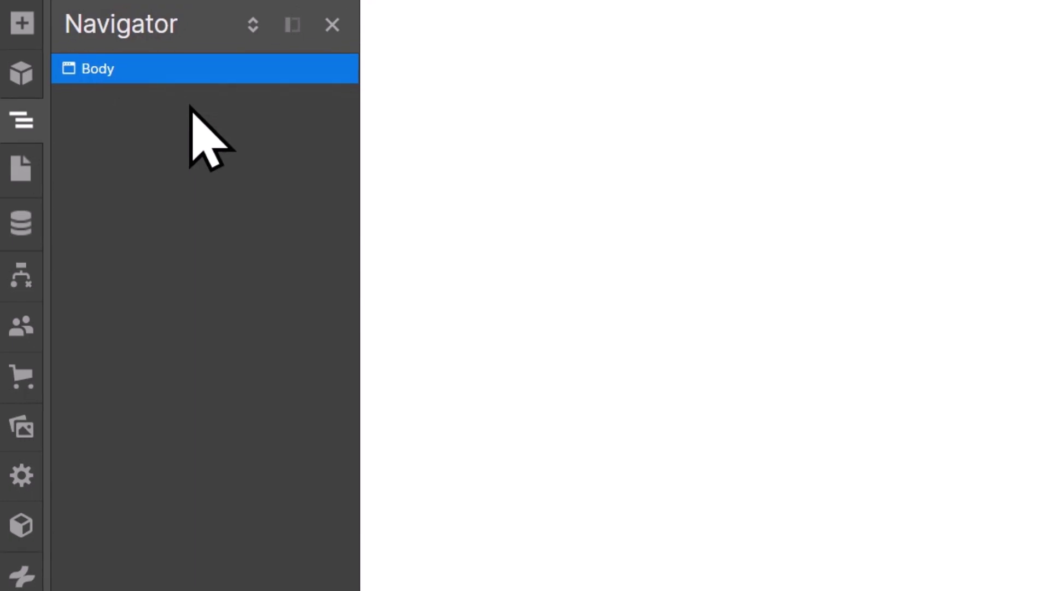
key("ctrl+v")
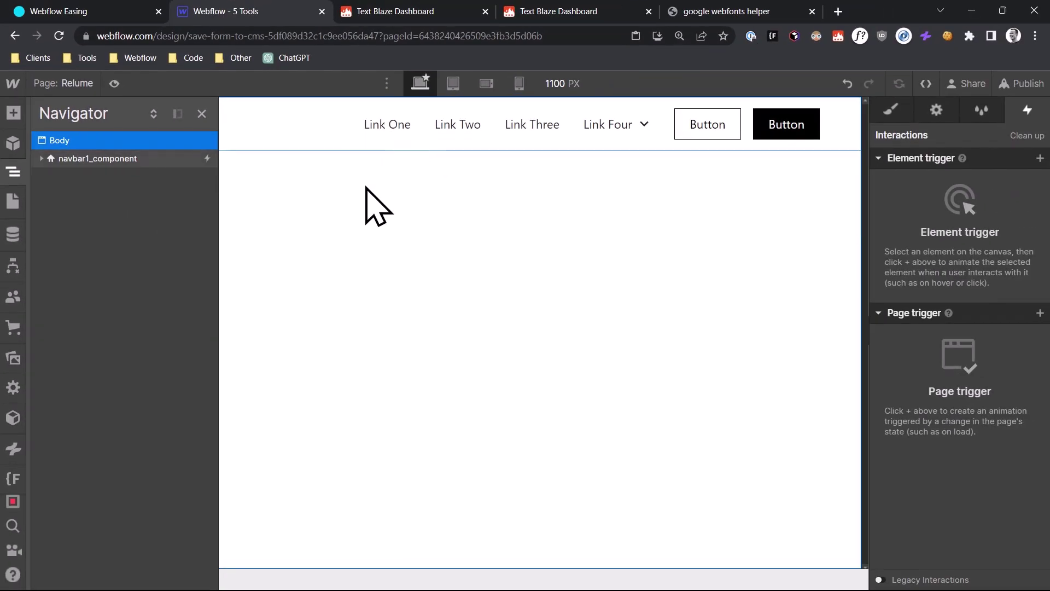
Step: Return to all Relume categories, search 'Her' and browse the header section components
left_click(13, 418)
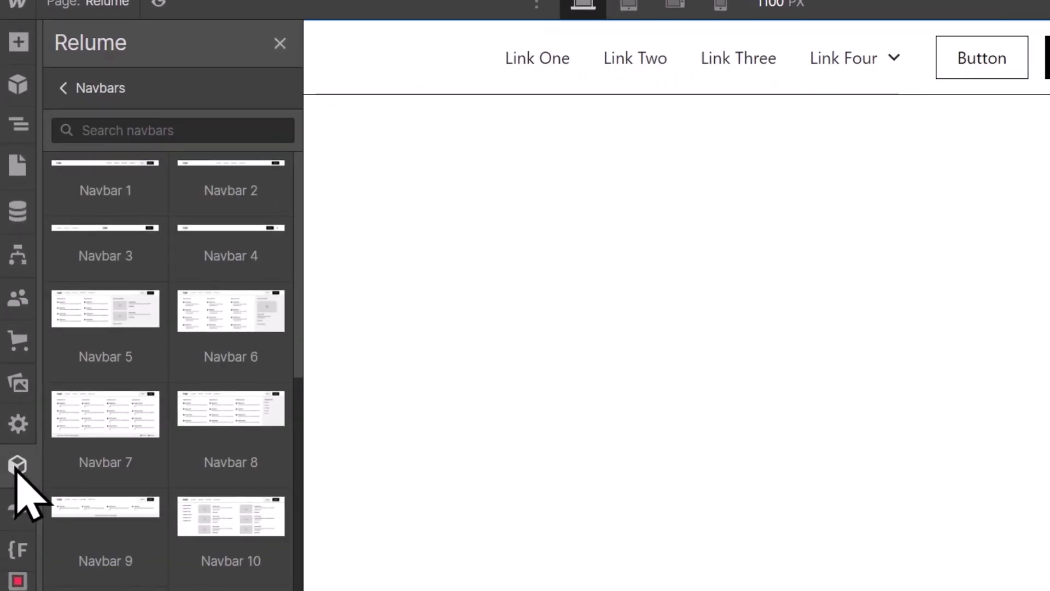
left_click(64, 87)
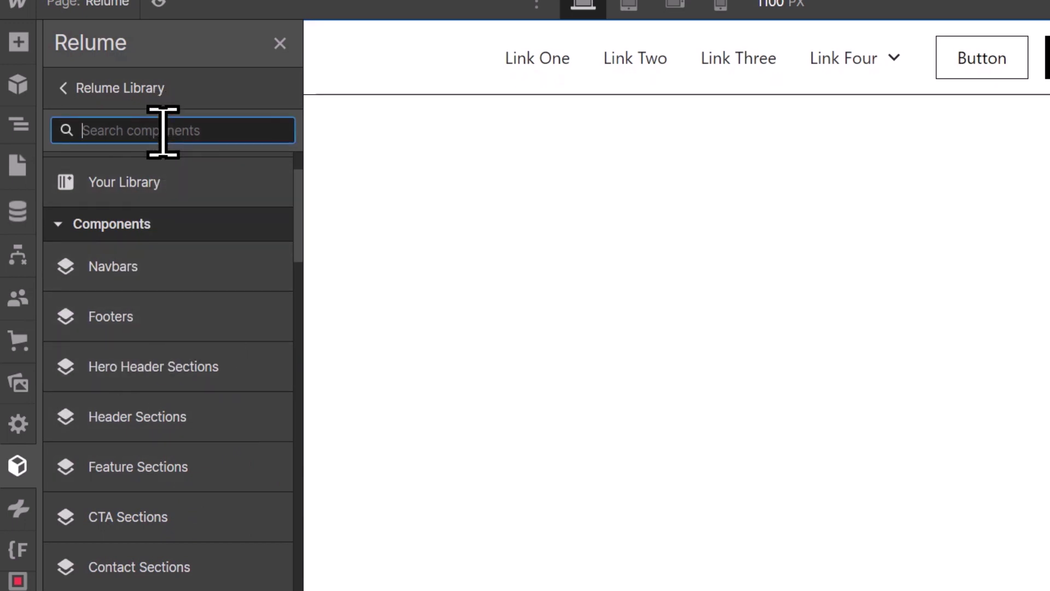
type("Hero")
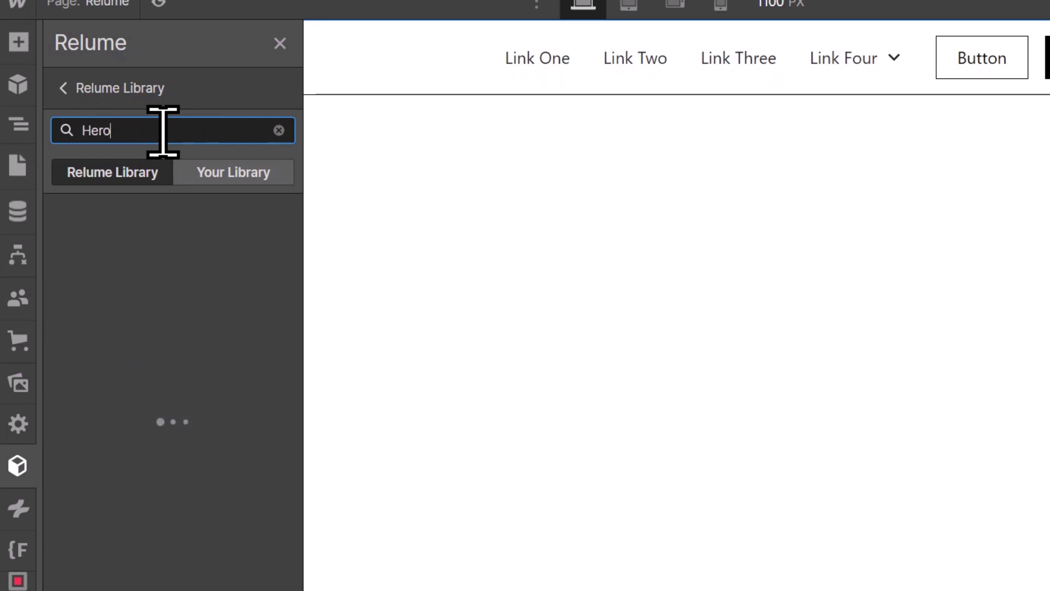
mouse_move(112, 244)
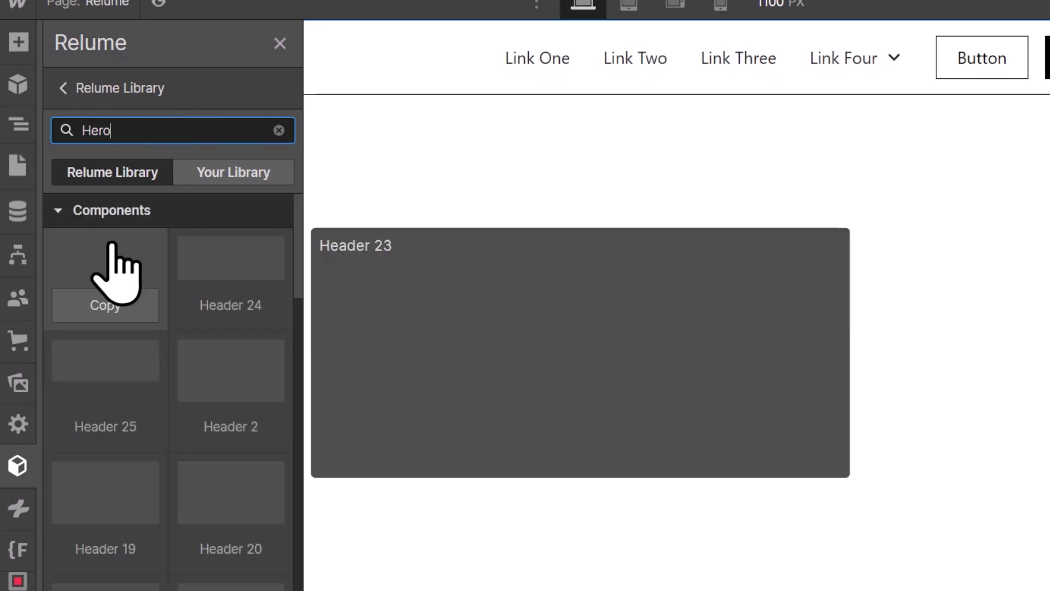
mouse_move(217, 246)
mouse_move(123, 368)
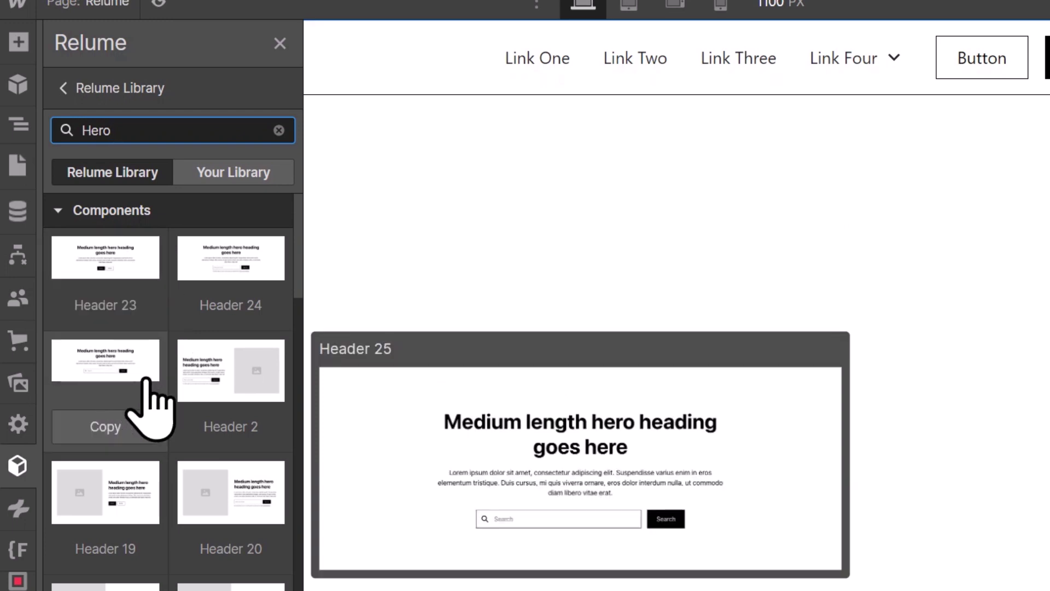
scroll(241, 305, "down", 3)
mouse_move(220, 408)
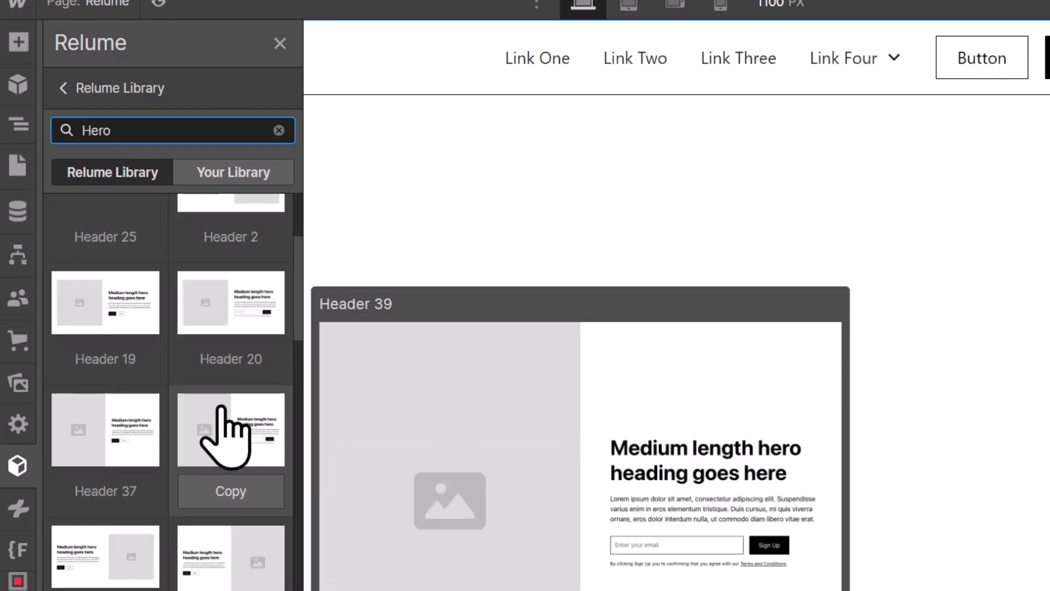
mouse_move(153, 445)
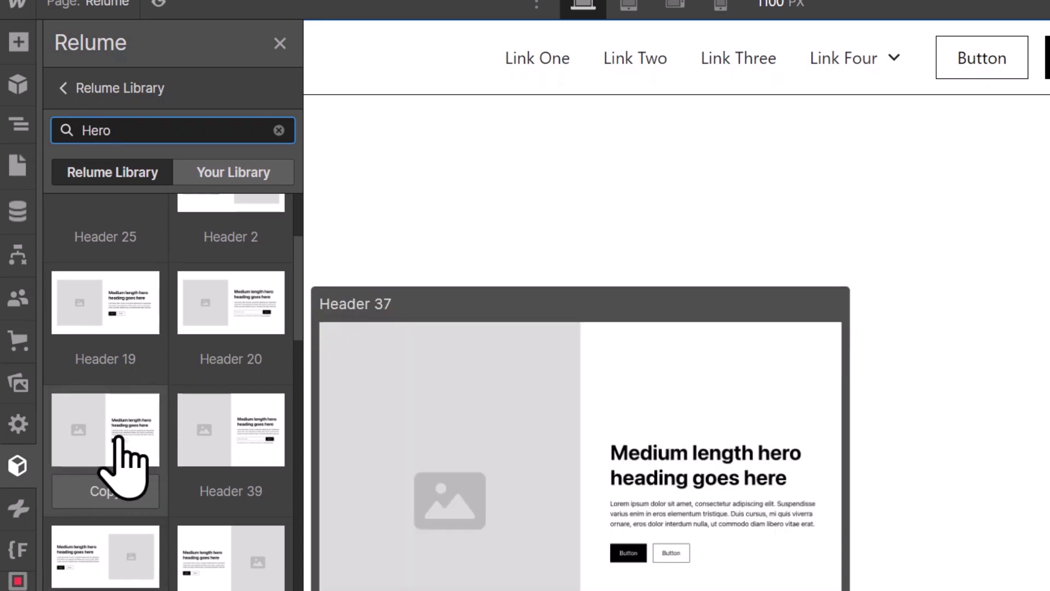
Step: Copy Header 37 and paste it into the page below the navbar
left_click(122, 493)
left_click(124, 492)
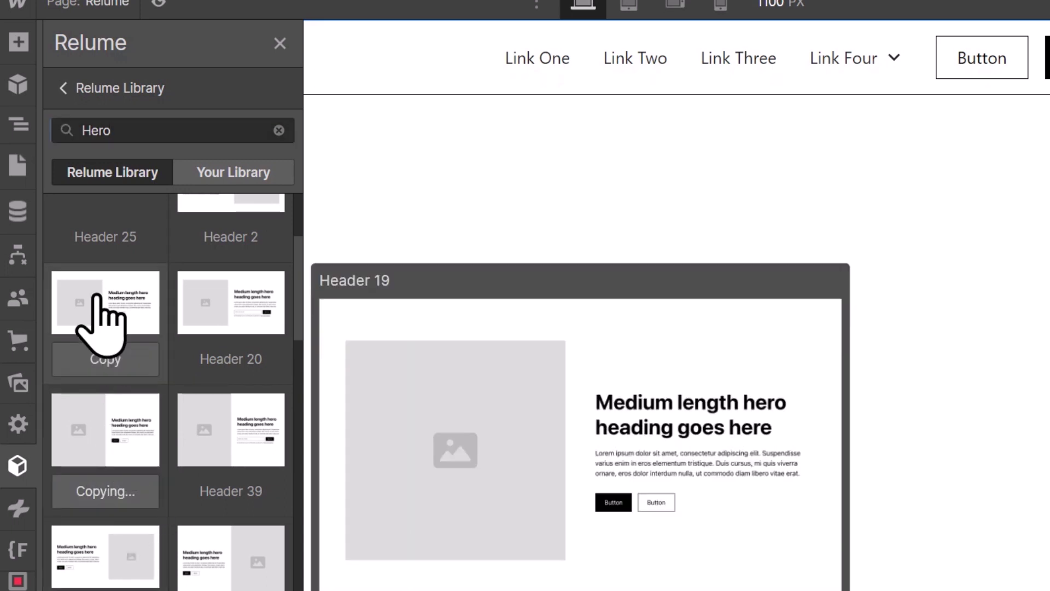
left_click(19, 124)
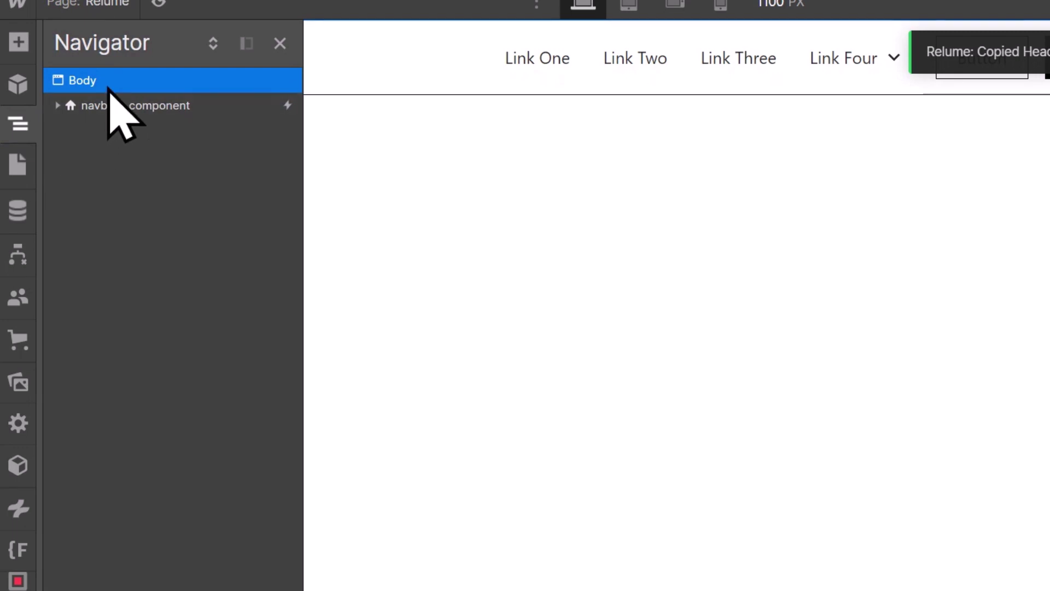
key("ctrl+v")
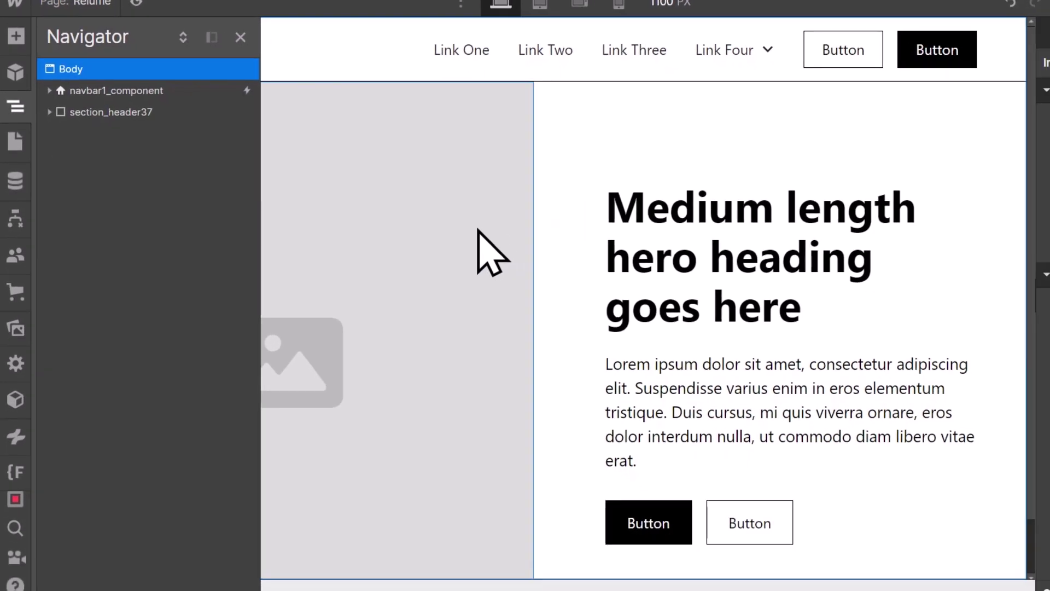
left_click(478, 229)
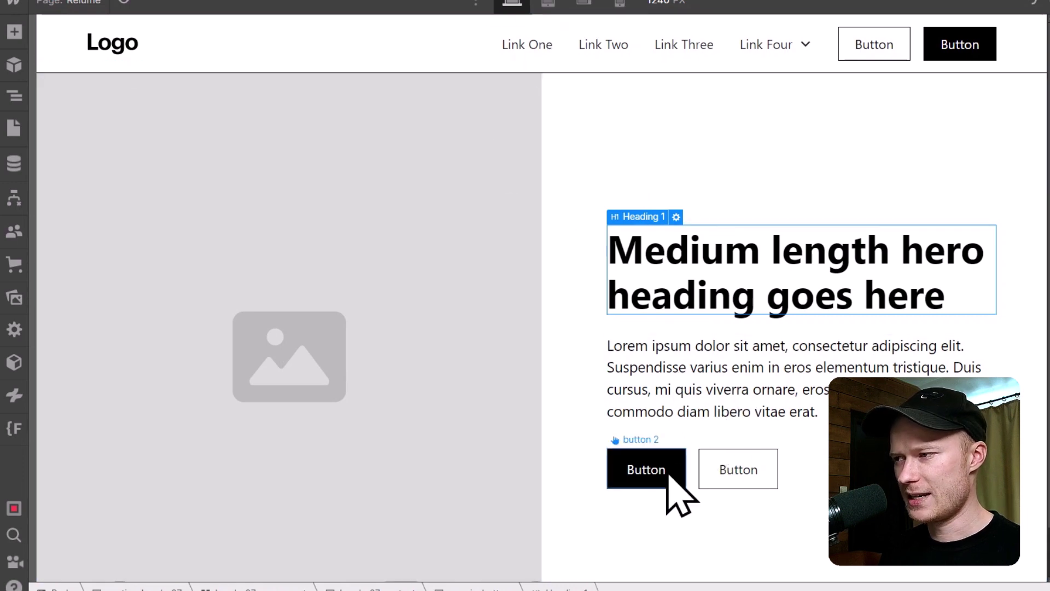
left_click(555, 4)
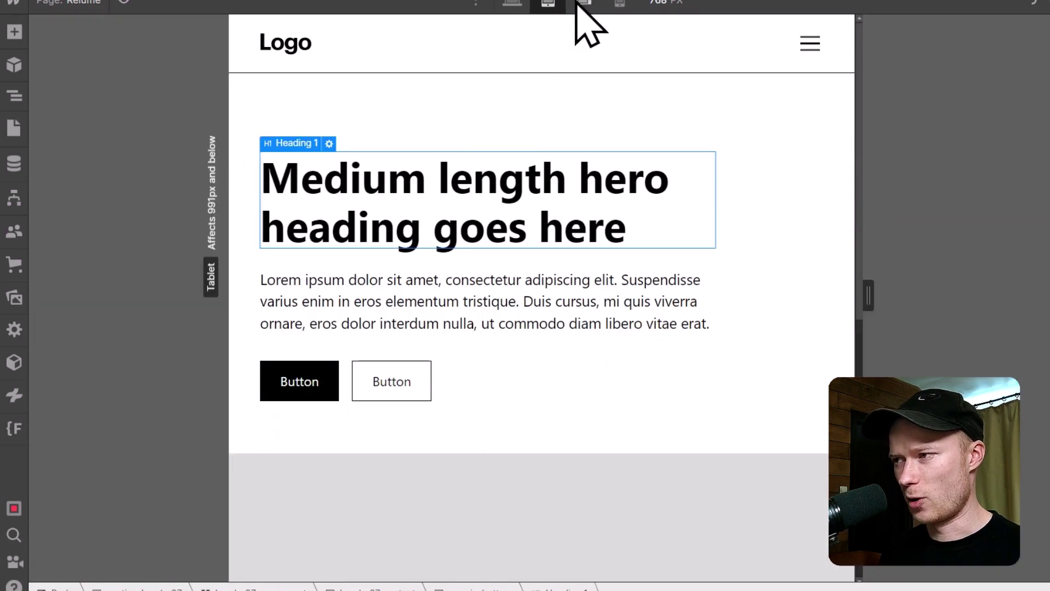
left_click(583, 4)
left_click(620, 5)
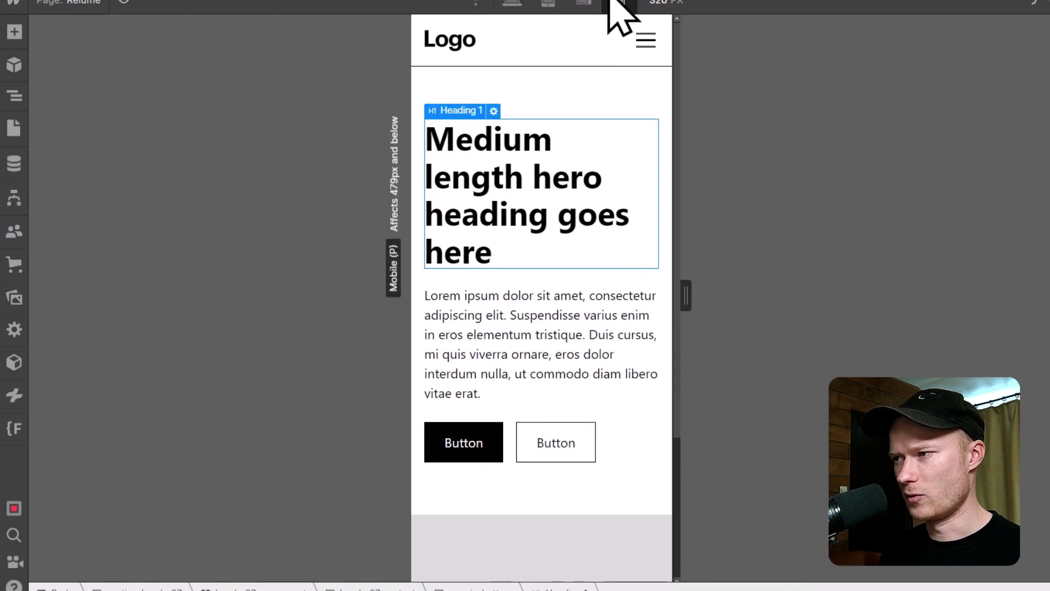
left_click(514, 4)
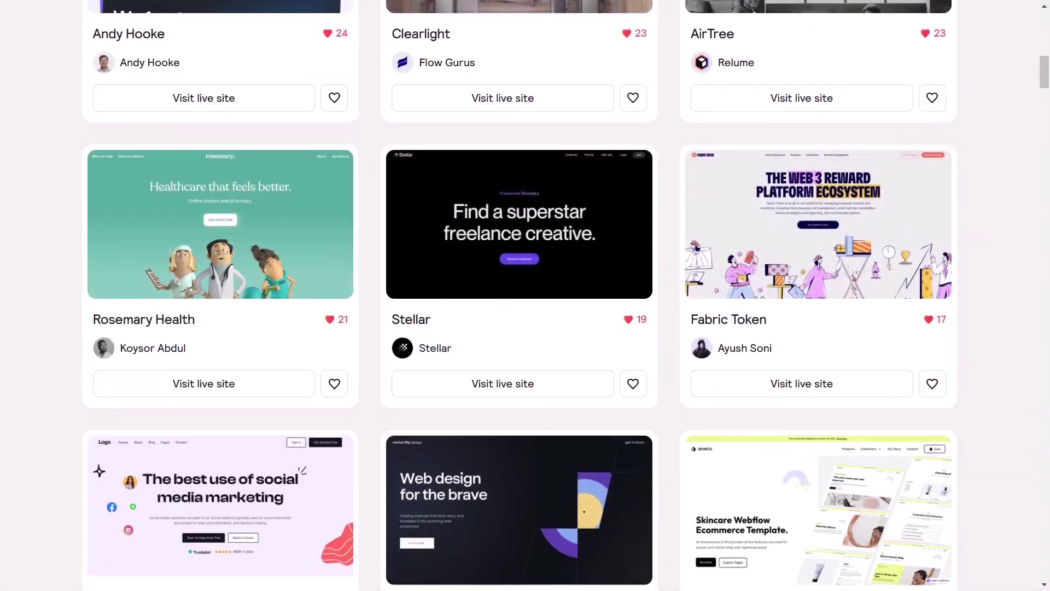
scroll(525, 295, "down", 3)
scroll(525, 295, "down", 9)
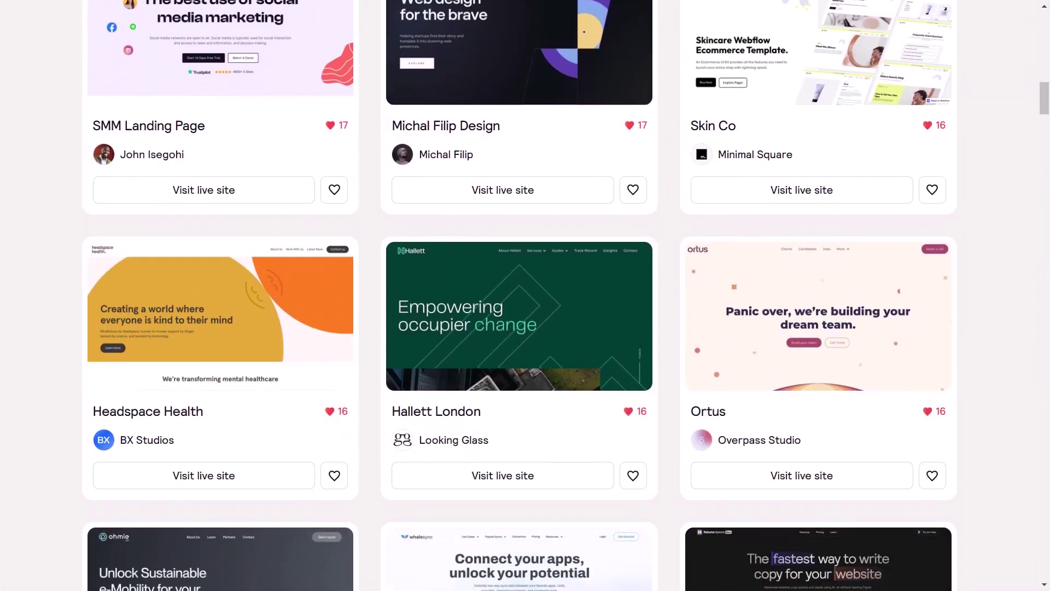
scroll(525, 295, "down", 9)
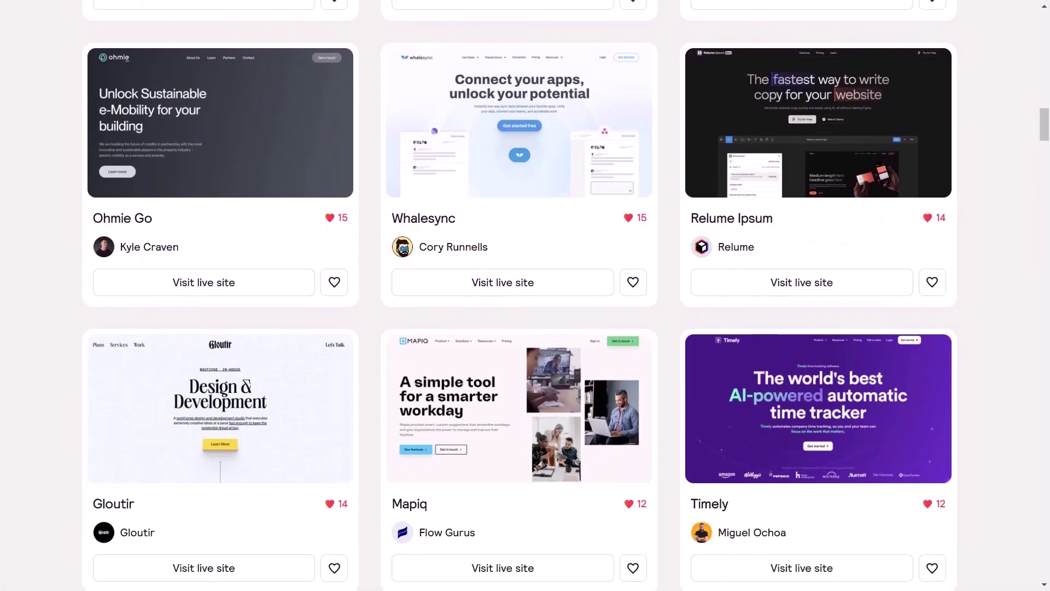
scroll(525, 295, "down", 9)
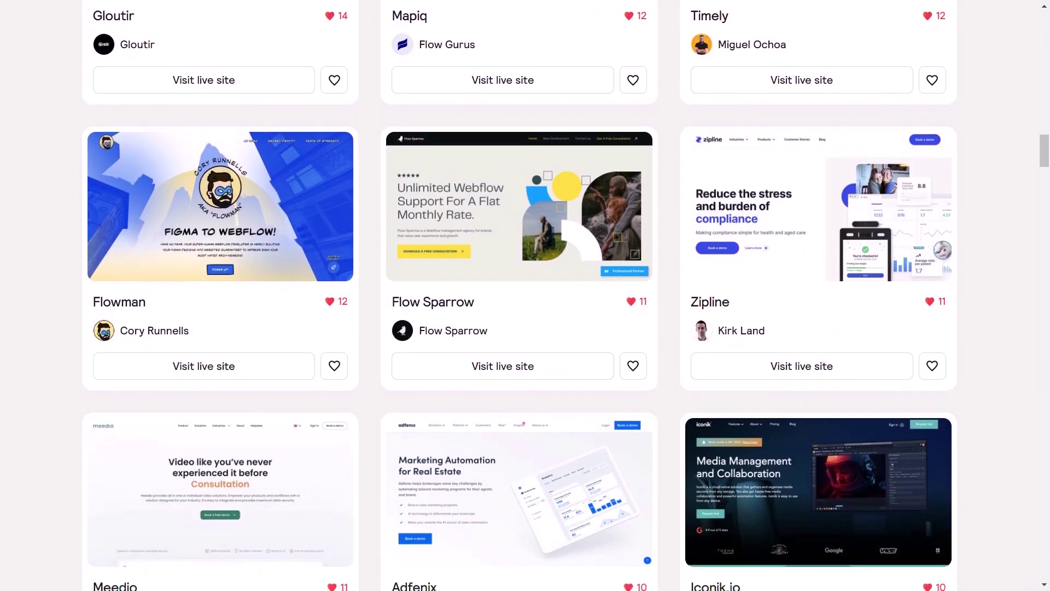
scroll(525, 296, "down", 9)
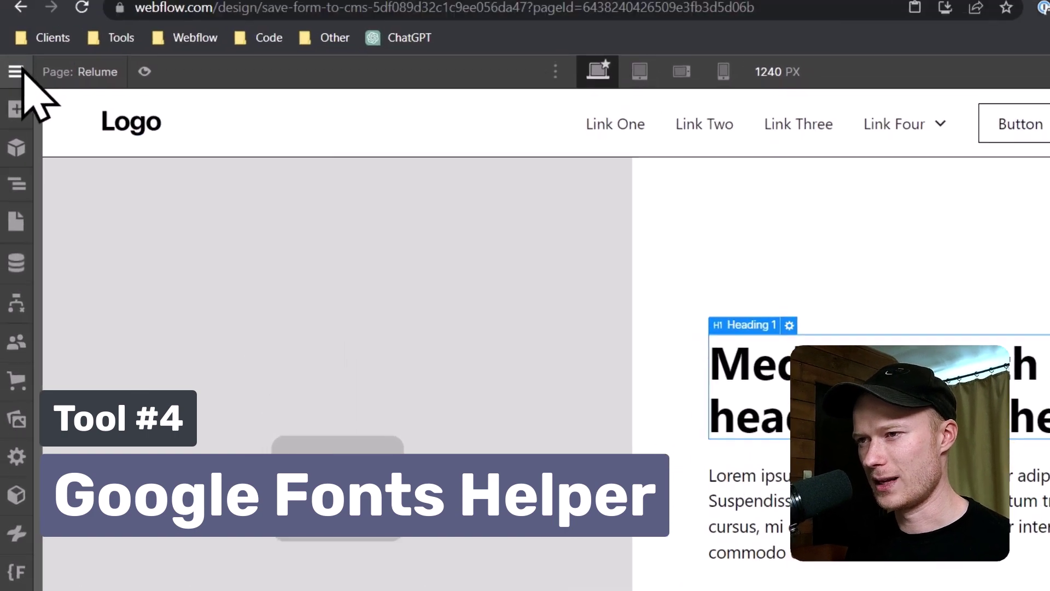
Step: Go to the 5 Tools site settings and open its Fonts tab
left_click(13, 2)
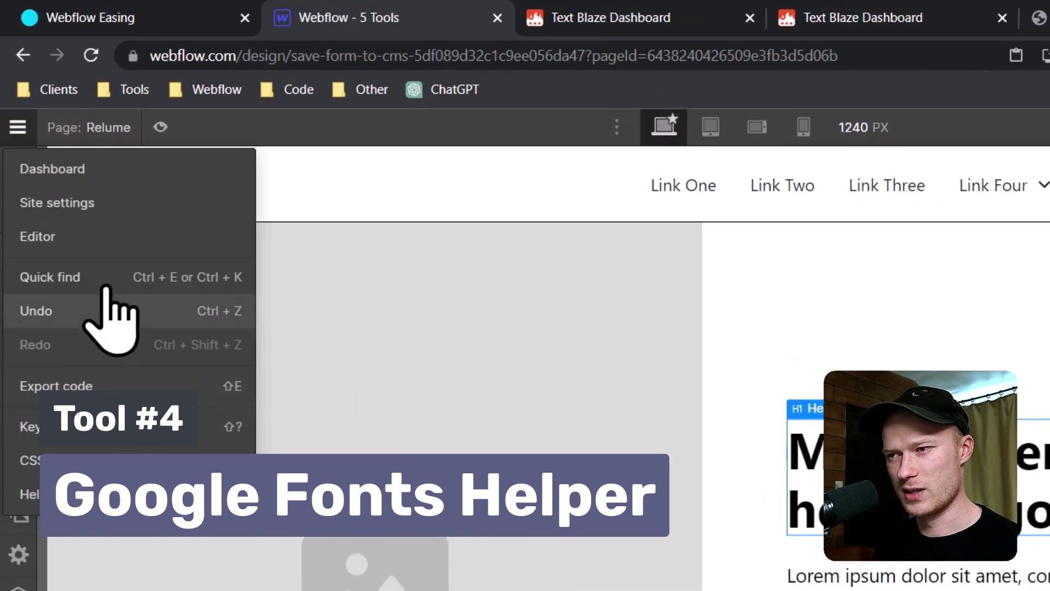
left_click(104, 203)
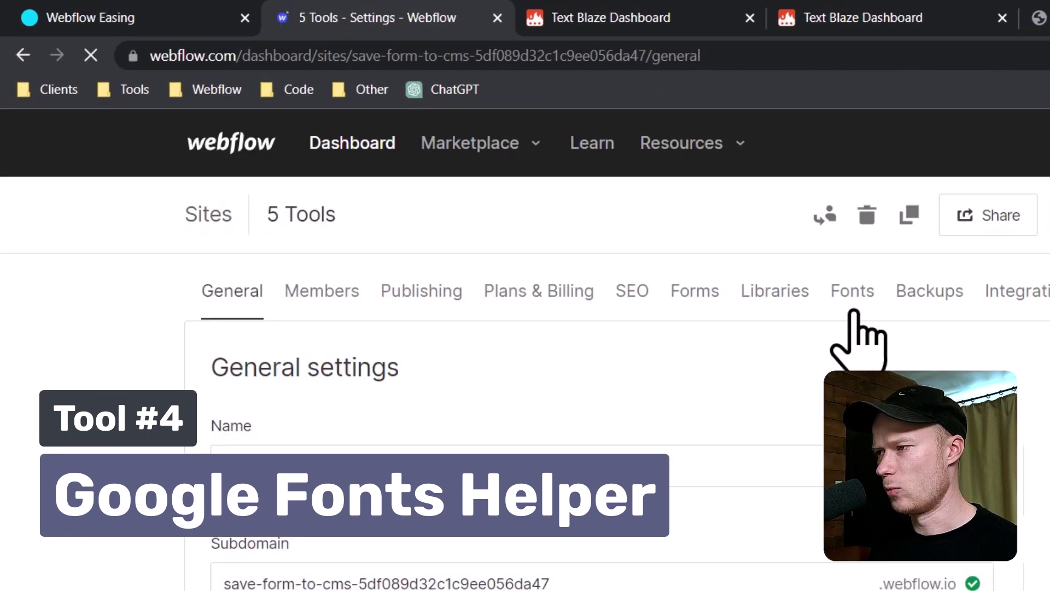
left_click(853, 309)
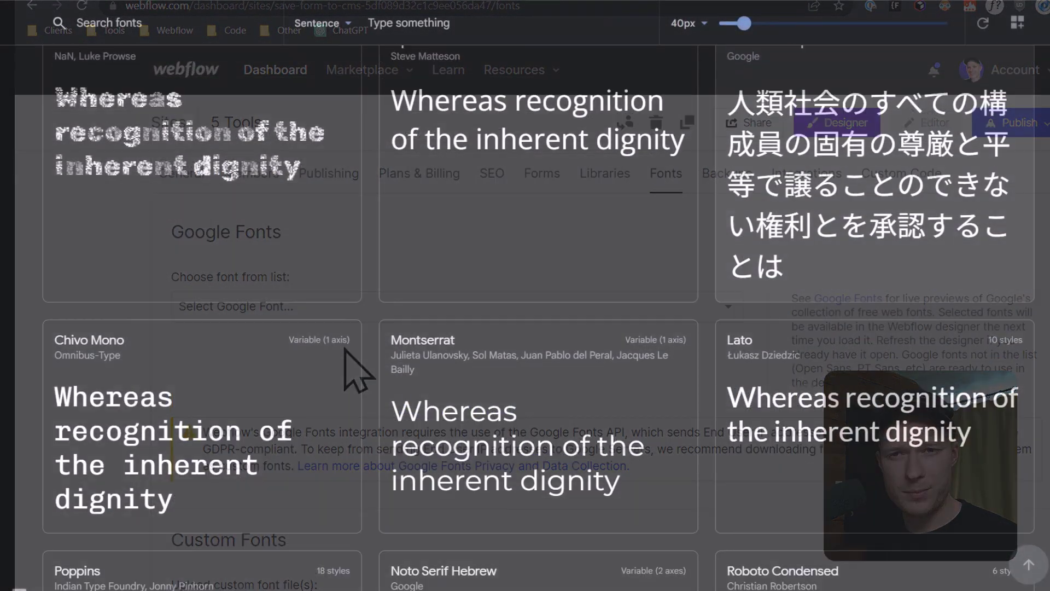
scroll(539, 317, "down", 5)
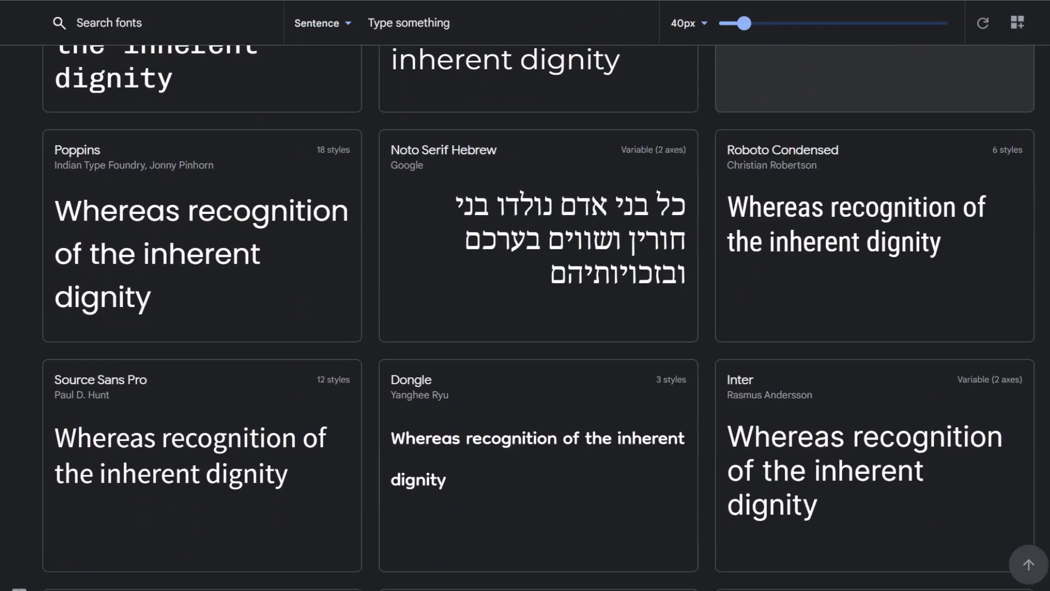
scroll(875, 76, "down", 10)
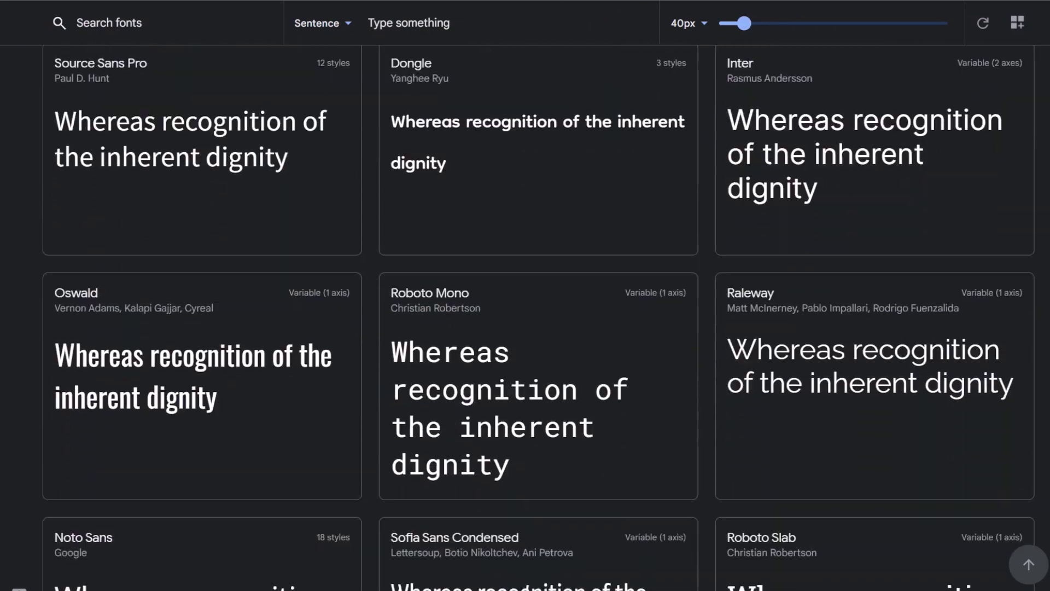
scroll(539, 318, "down", 12)
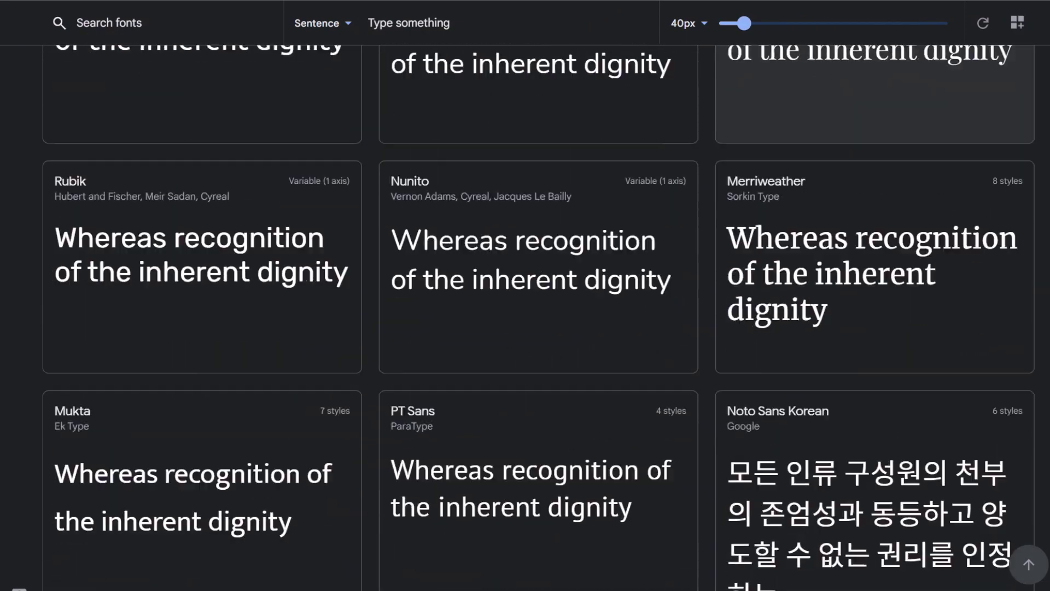
scroll(370, 346, "down", 2)
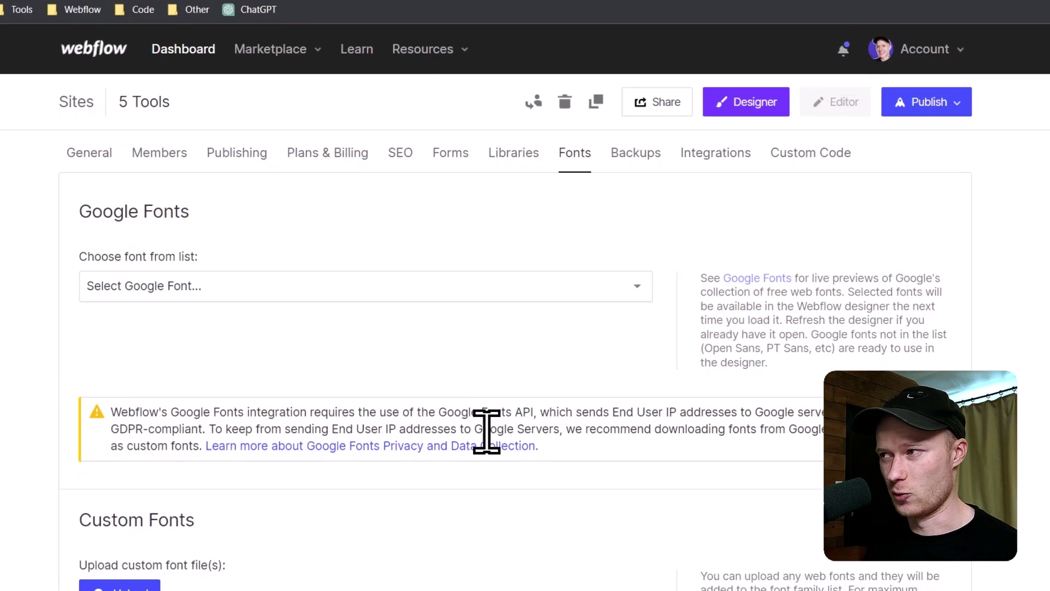
Step: Switch to the google-webfonts-helper tab listing 1498 self-hostable font families
left_click(721, 12)
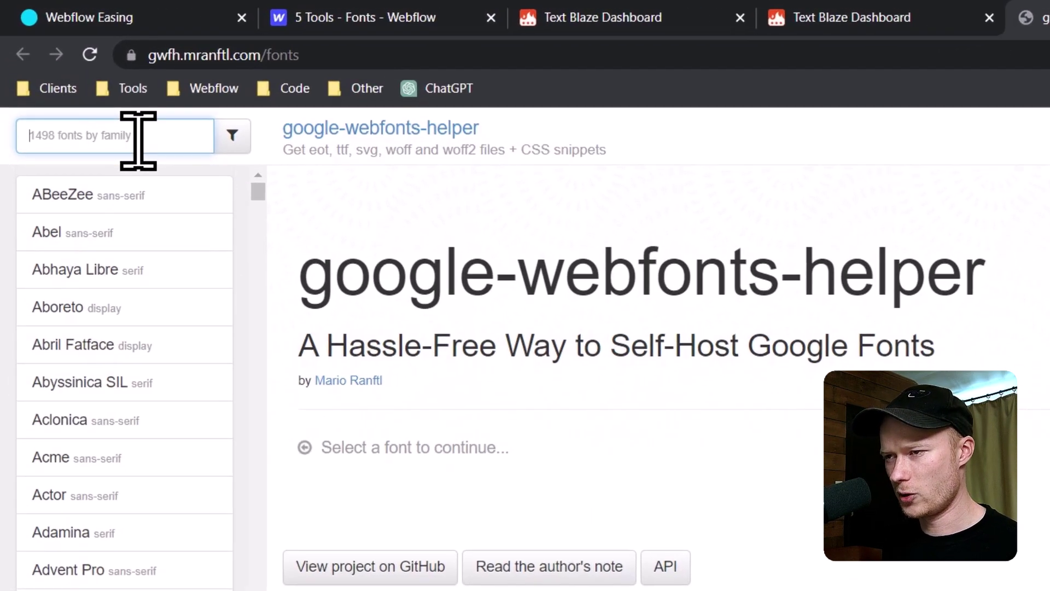
Step: Search google-webfonts-helper for Poppins and add the 600 weight to its selected latin styles
type("Poppins")
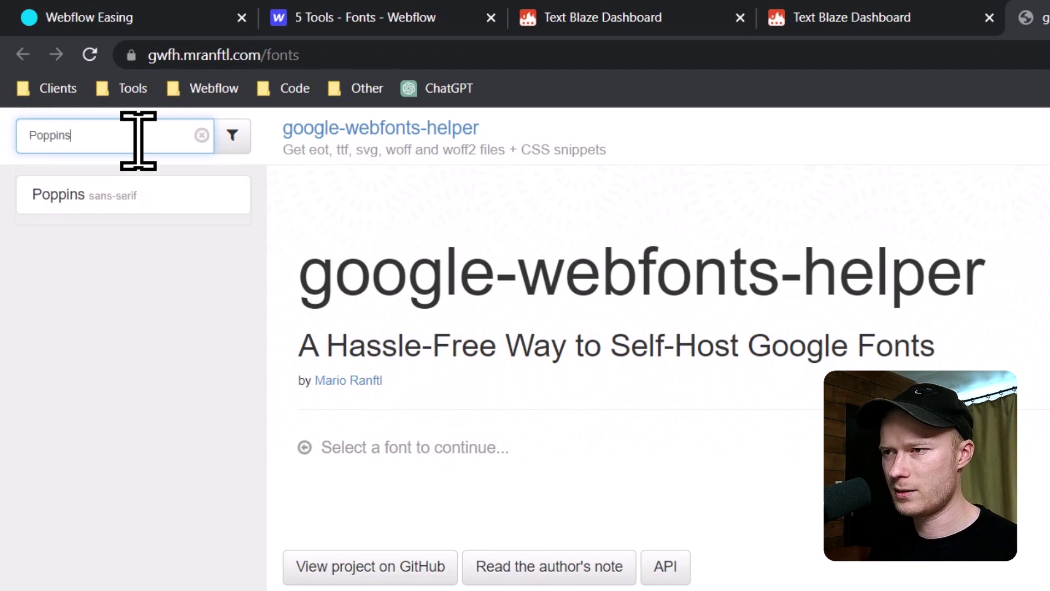
left_click(153, 202)
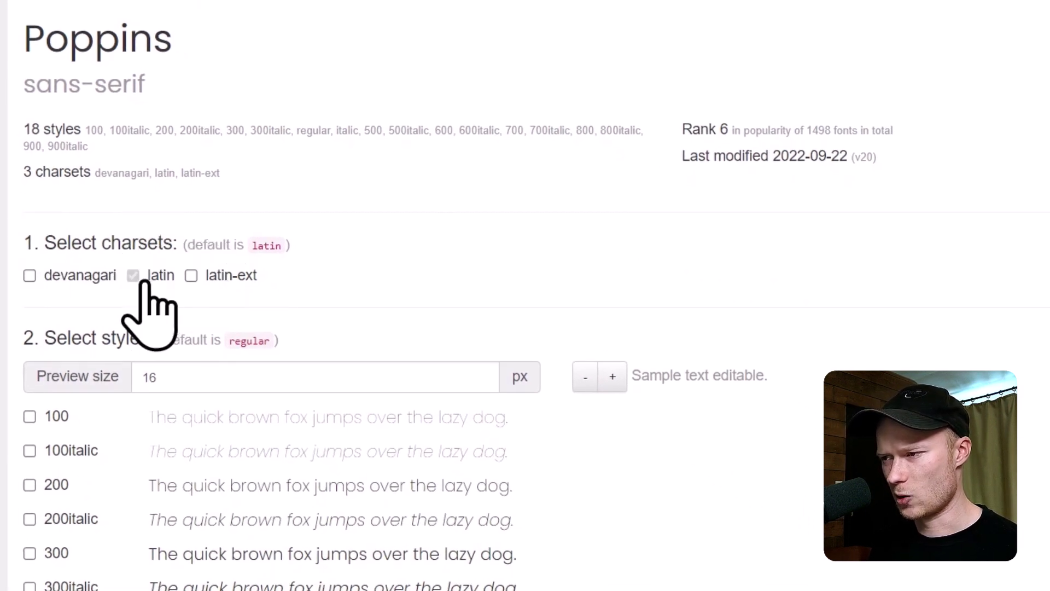
scroll(274, 339, "down", 2)
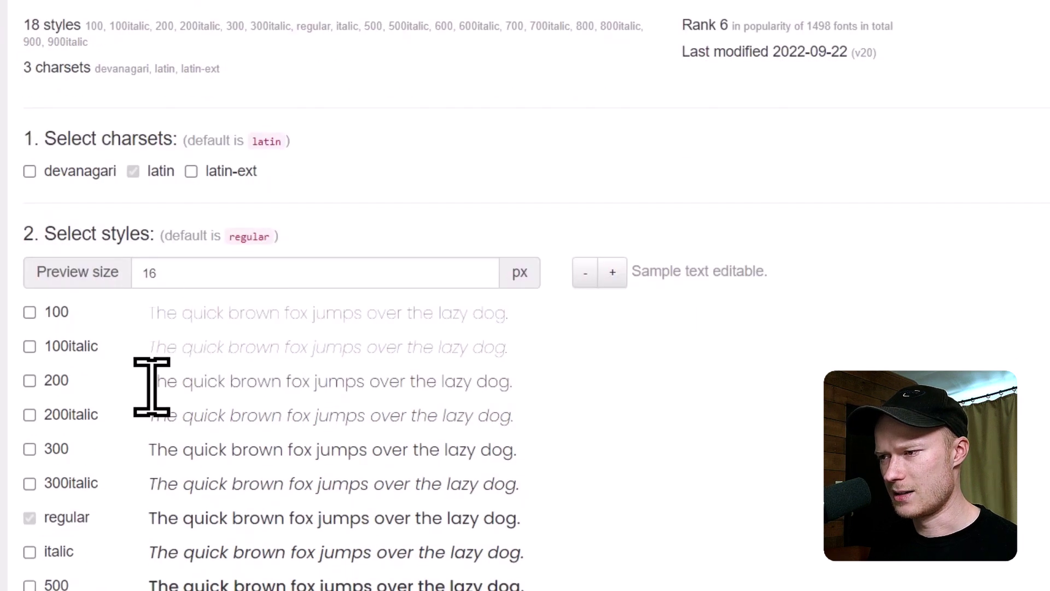
scroll(149, 387, "down", 4)
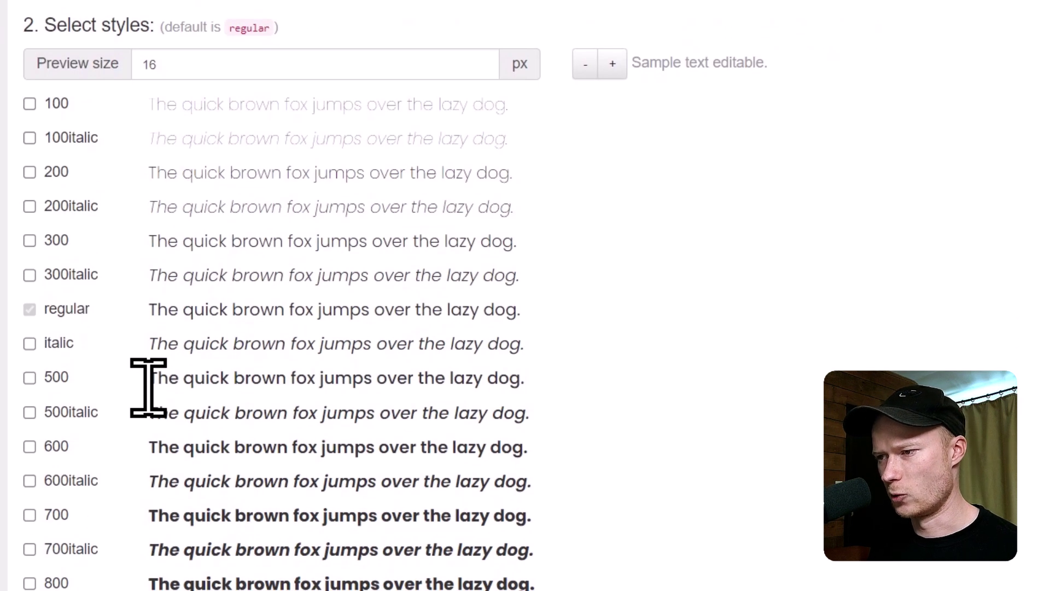
scroll(152, 418, "down", 4)
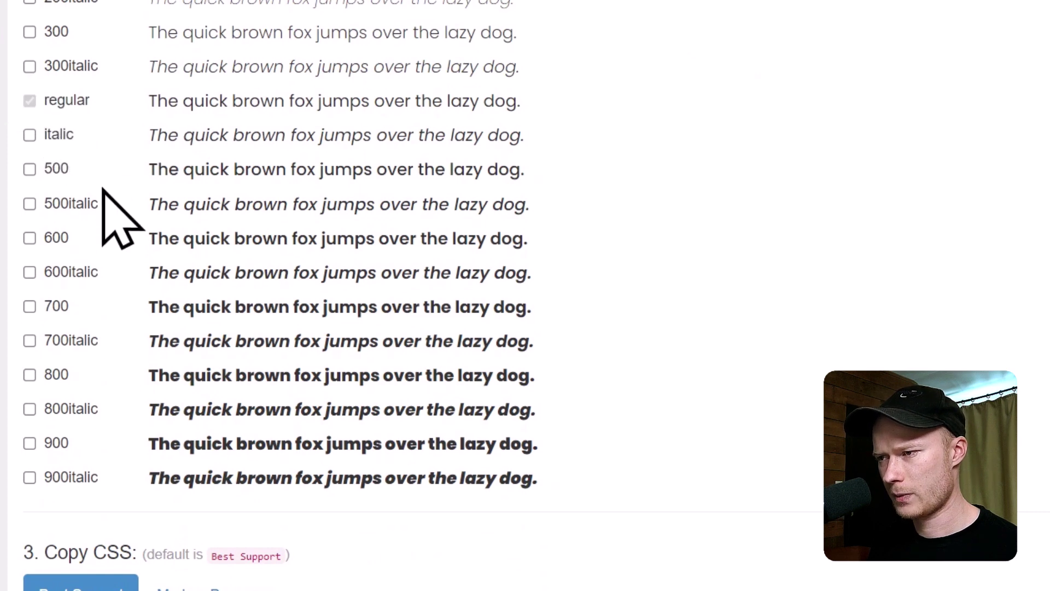
left_click(59, 238)
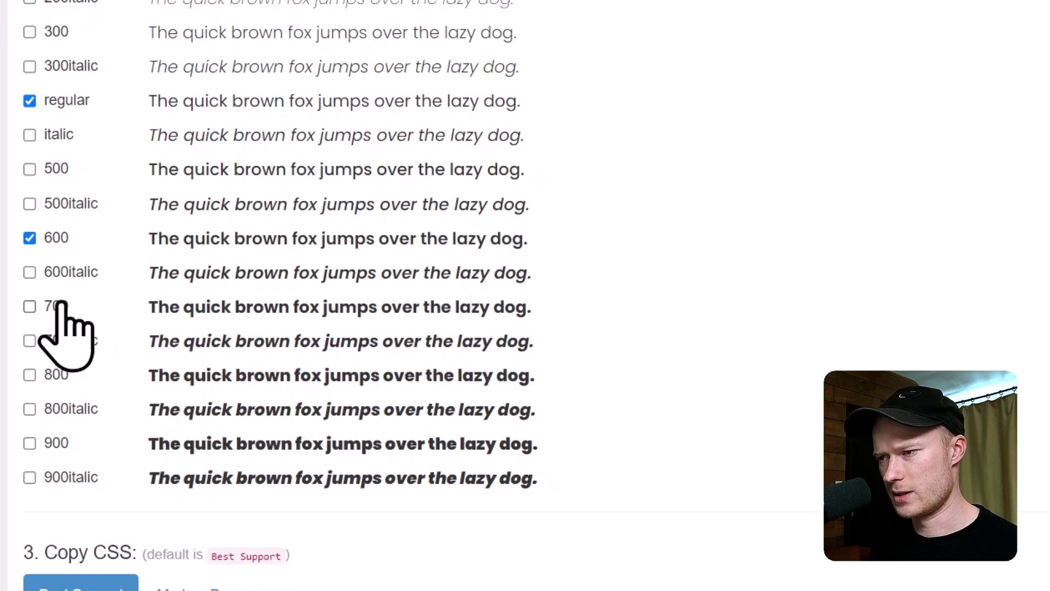
scroll(61, 304, "down", 4)
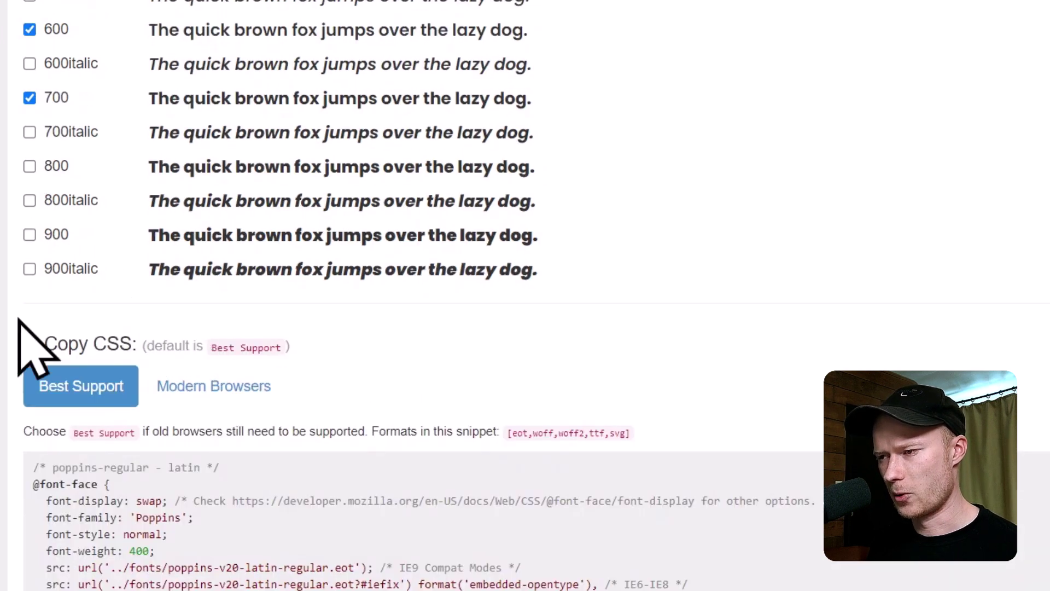
scroll(75, 351, "down", 1)
scroll(157, 403, "down", 14)
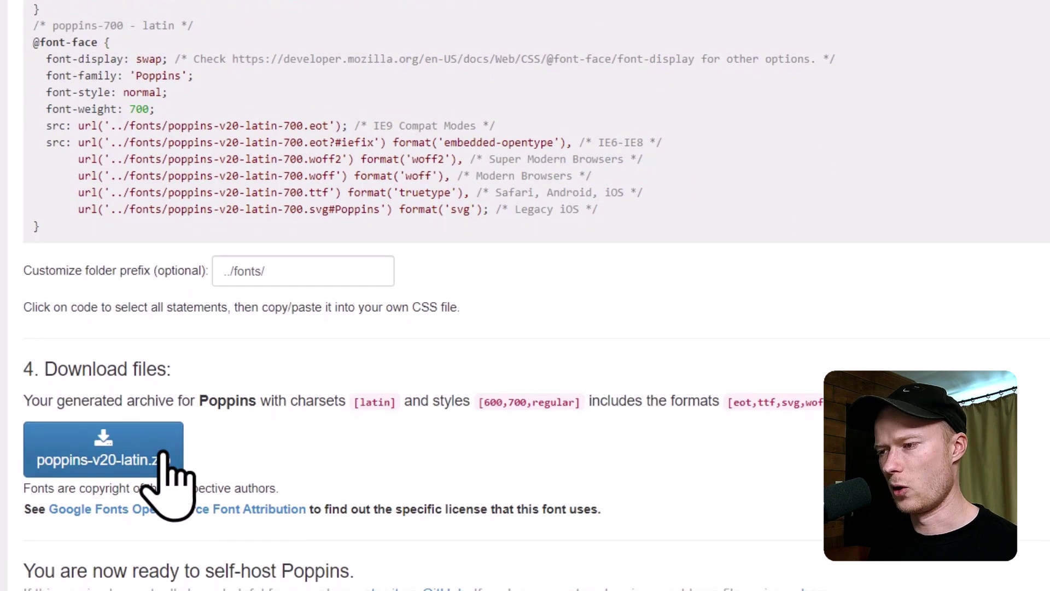
Step: Download the poppins-v20-latin.zip archive, then scroll the Fonts settings down to Custom Fonts
left_click(164, 462)
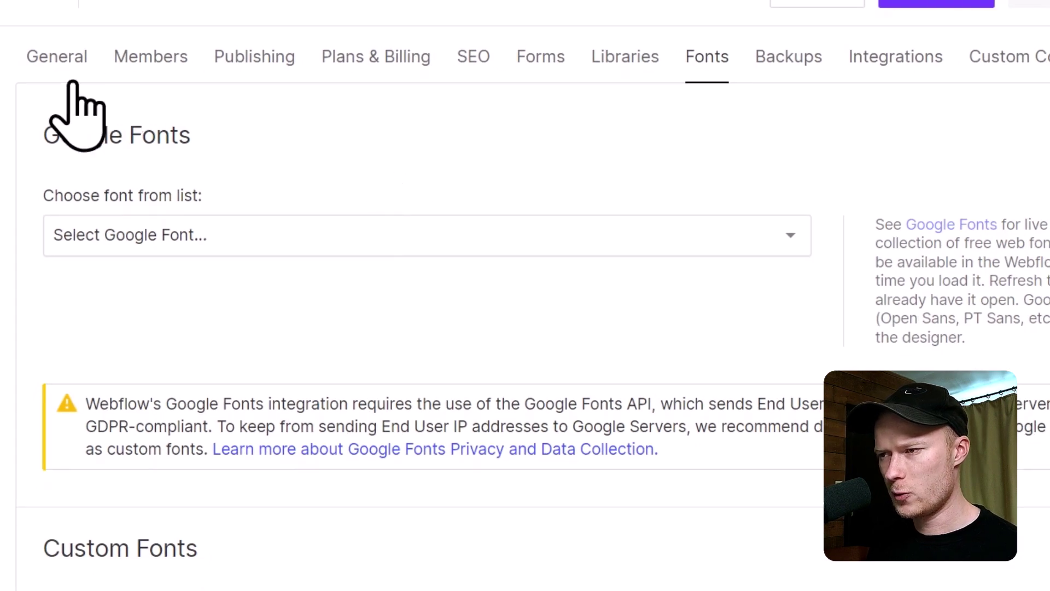
scroll(356, 299, "down", 5)
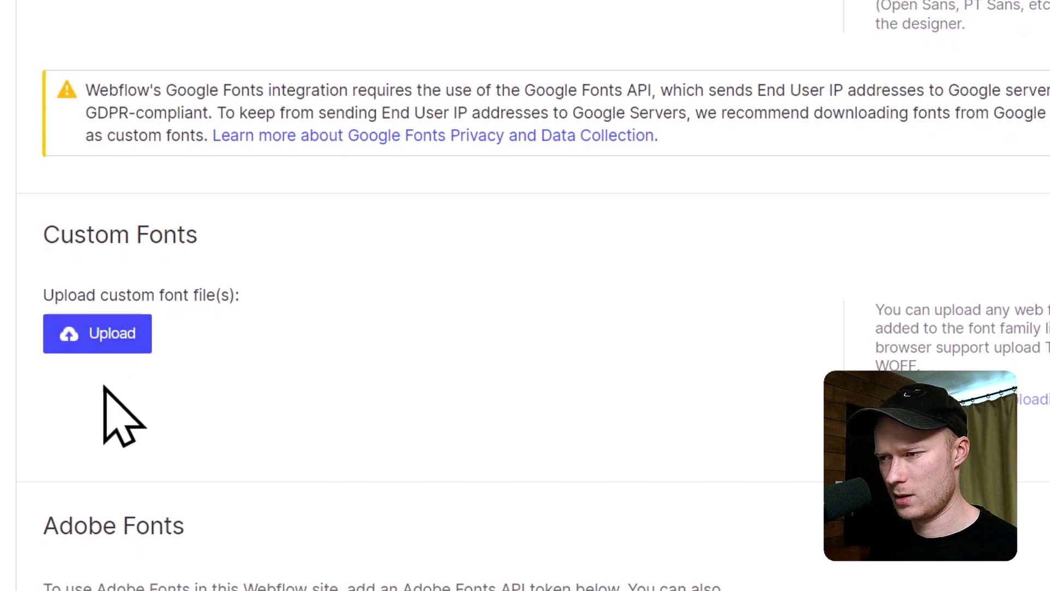
Step: Select the 600, 700 and regular Poppins .woff files for custom font upload
left_click(86, 335)
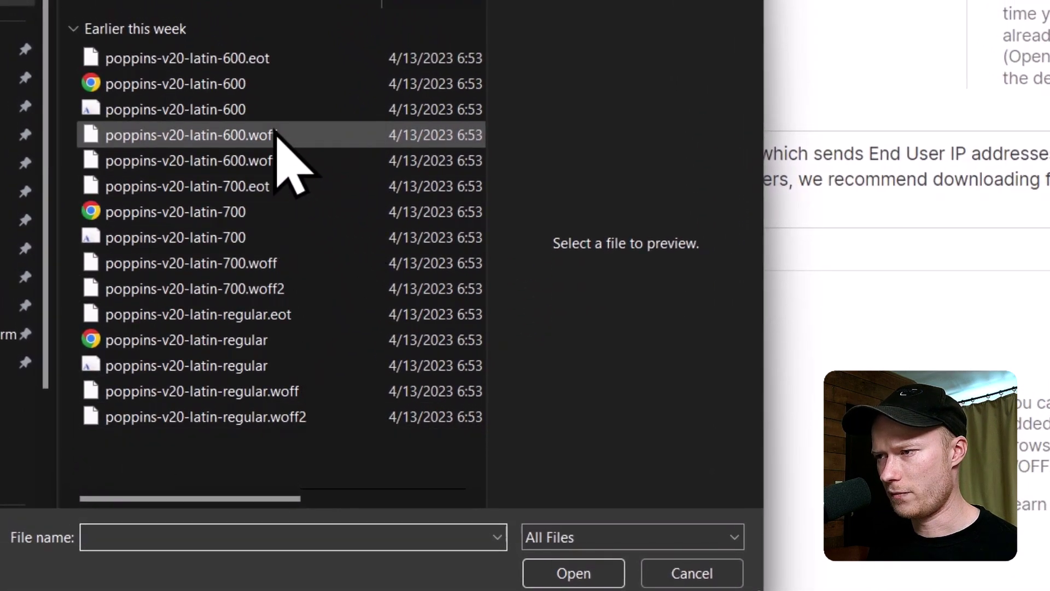
left_click(283, 141)
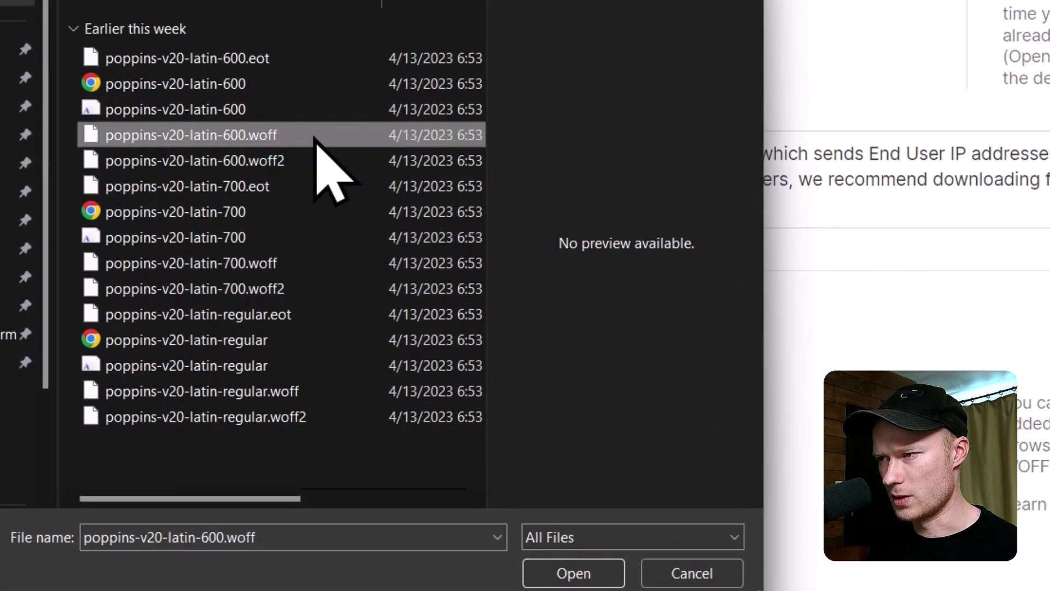
left_click(287, 264, "ctrl")
left_click(309, 389, "ctrl")
left_click(585, 571)
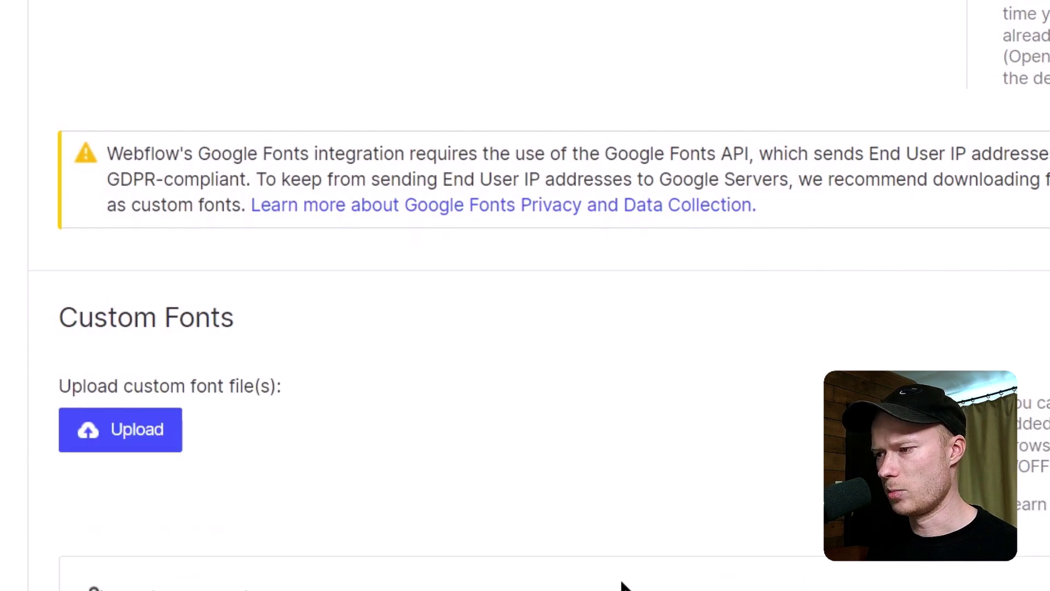
Step: Trim each of the three files' font family names to Poppins
scroll(687, 503, "down", 10)
scroll(516, 429, "up", 4)
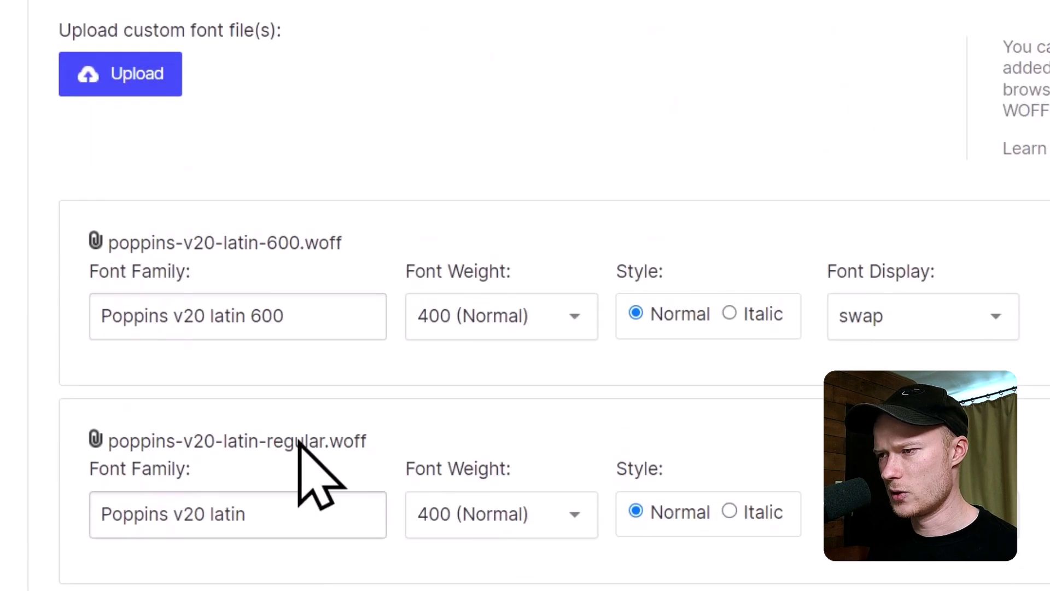
left_click_drag(320, 323, 172, 326)
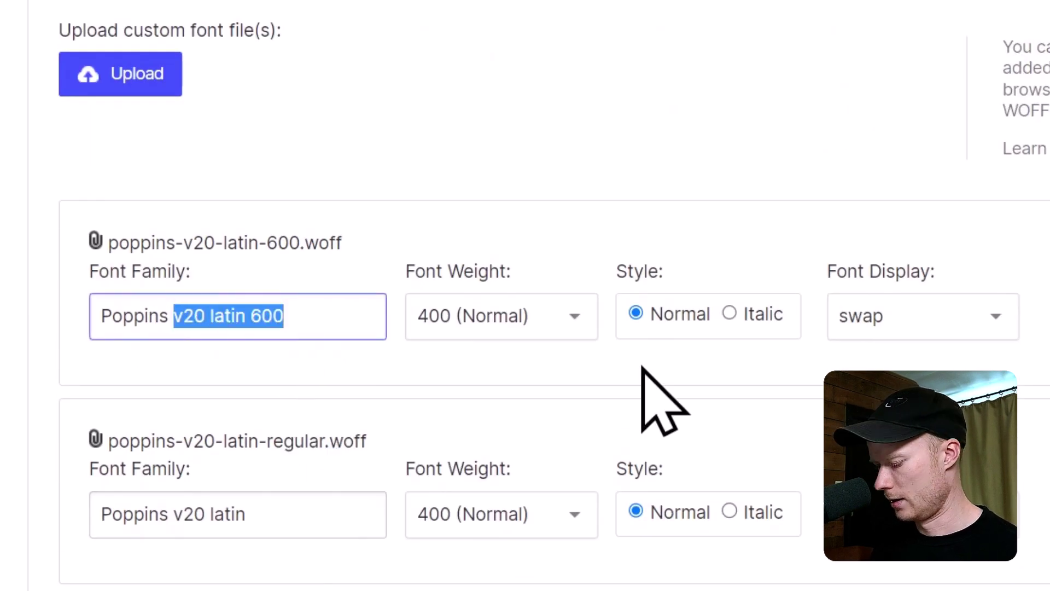
key("BackSpace")
left_click(314, 510)
key("BackSpace")
key("BackSpace")
key("BackSpace")
key("BackSpace")
key("BackSpace")
key("BackSpace")
key("BackSpace")
key("BackSpace")
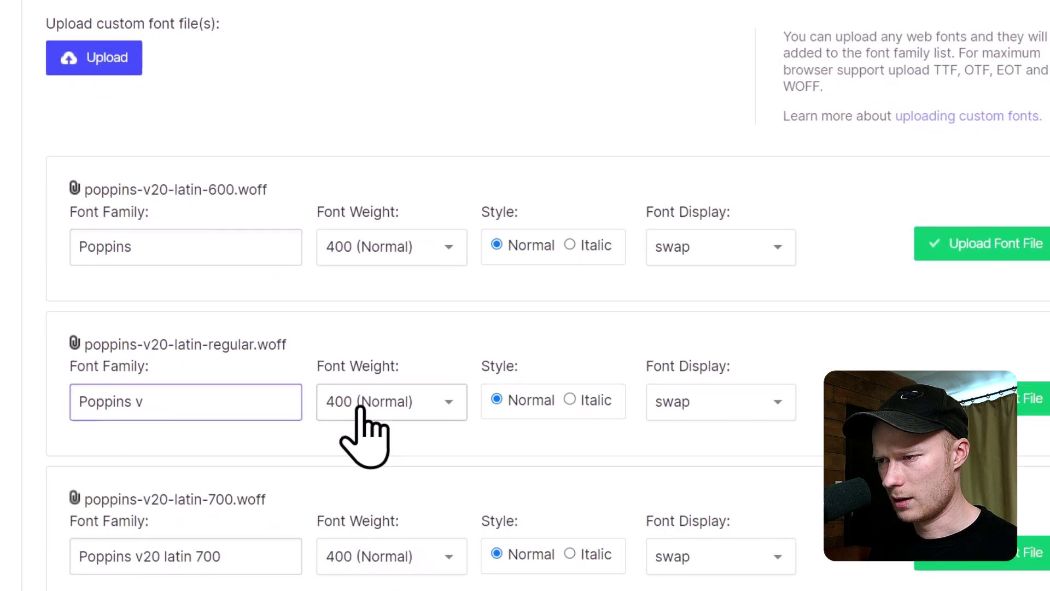
key("BackSpace")
key("BackSpace")
left_click(253, 552)
key("BackSpace")
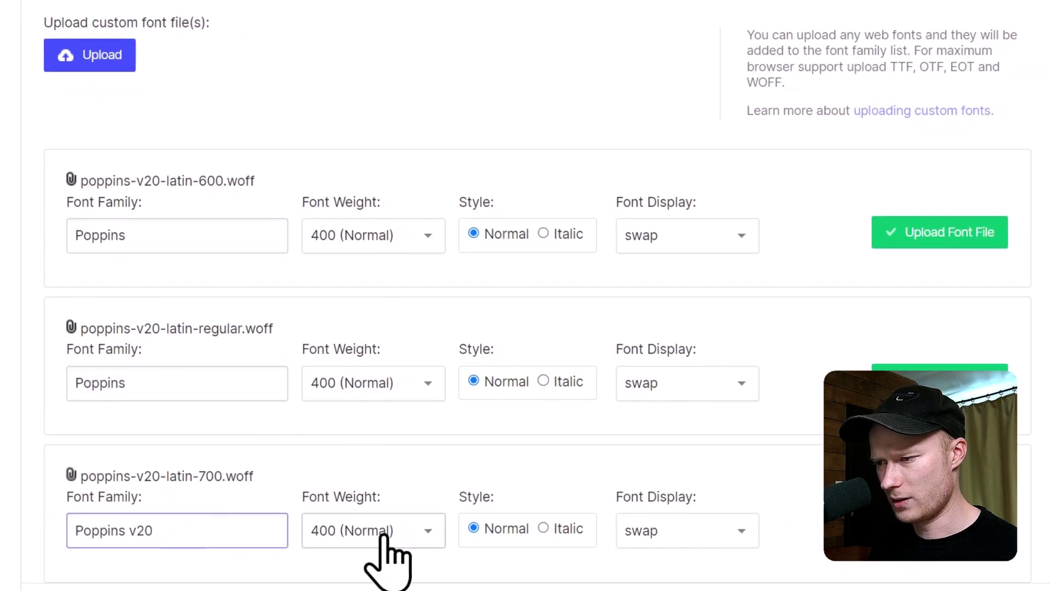
type("ns")
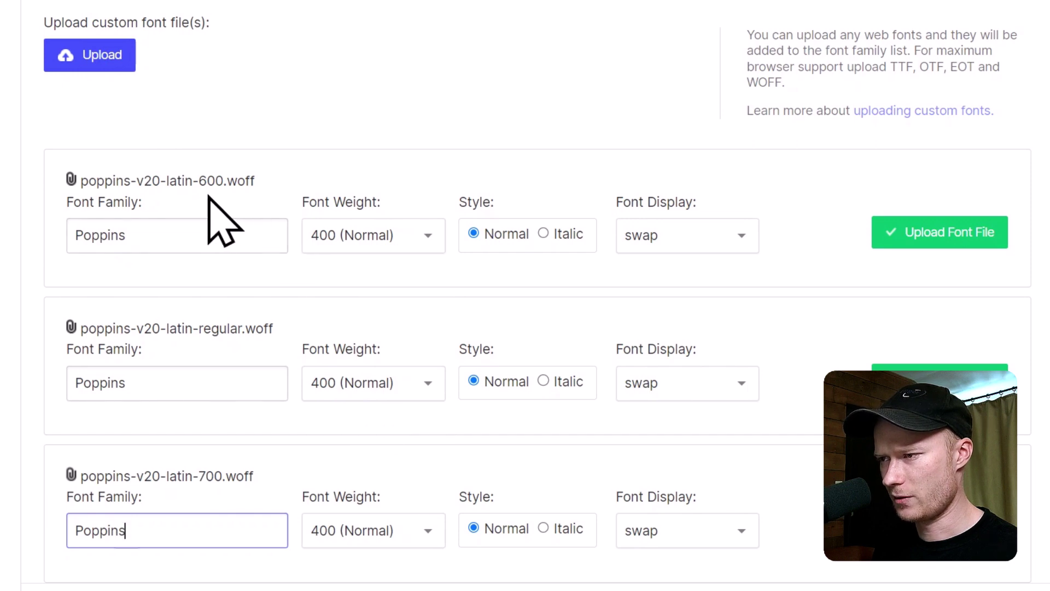
Step: Set weights 600 (Semi Bold) and 700 (Bold), then upload all three Poppins font files
left_click(390, 225)
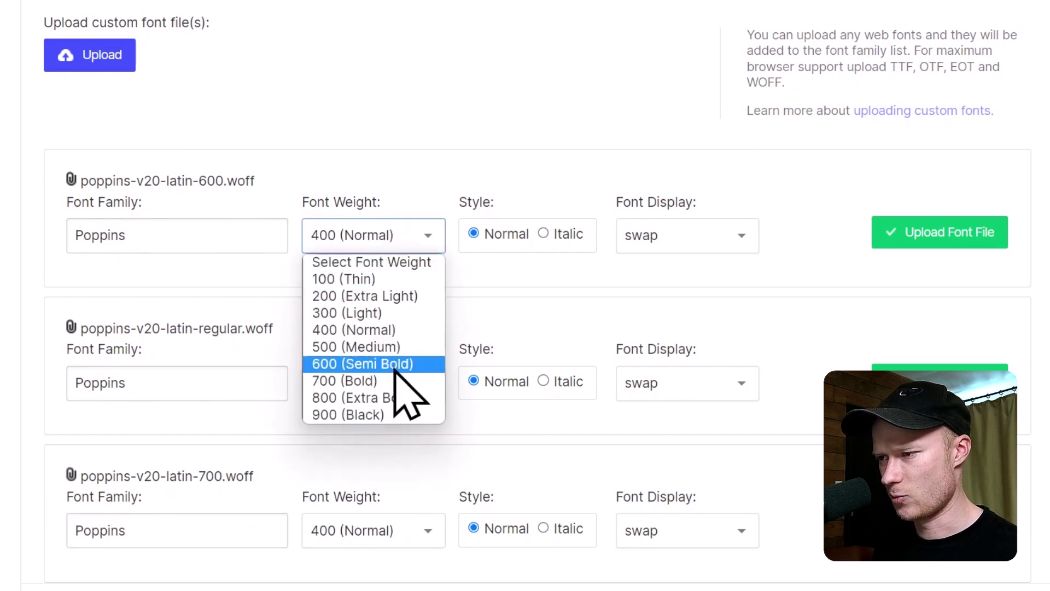
left_click(385, 363)
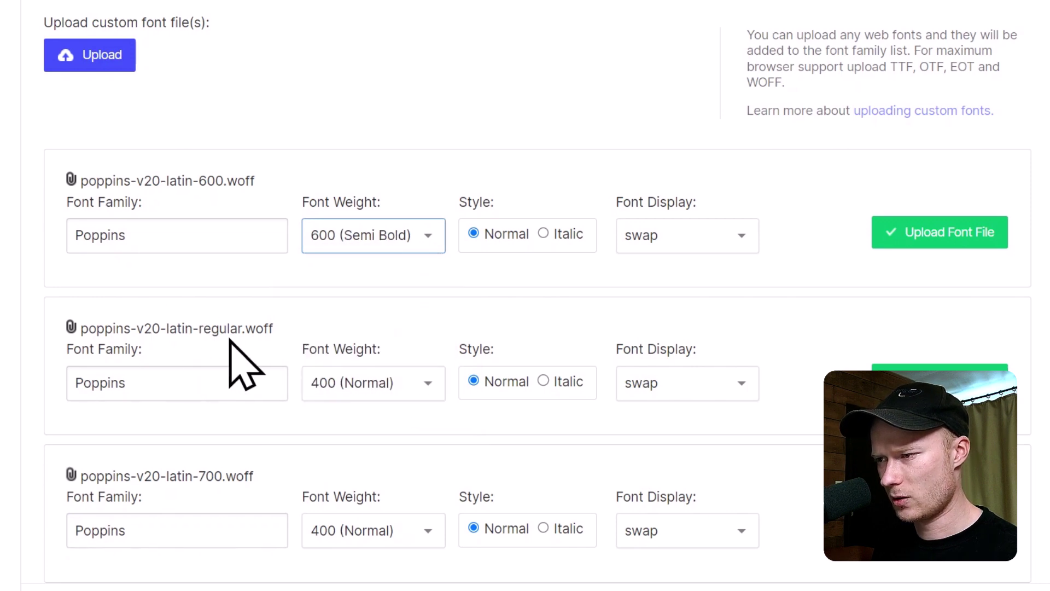
scroll(403, 441, "down", 3)
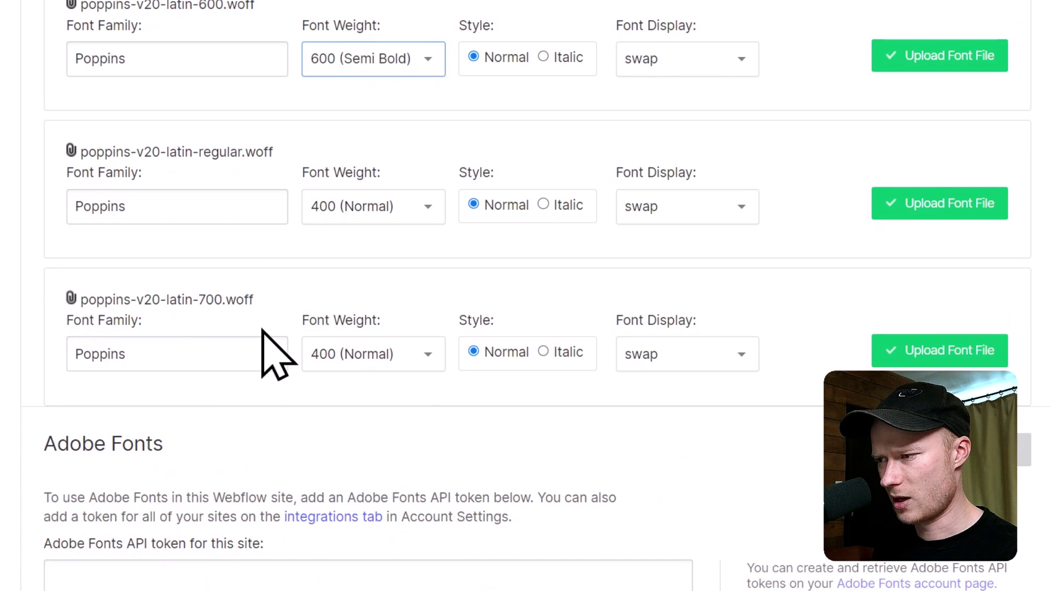
left_click(353, 355)
left_click(373, 496)
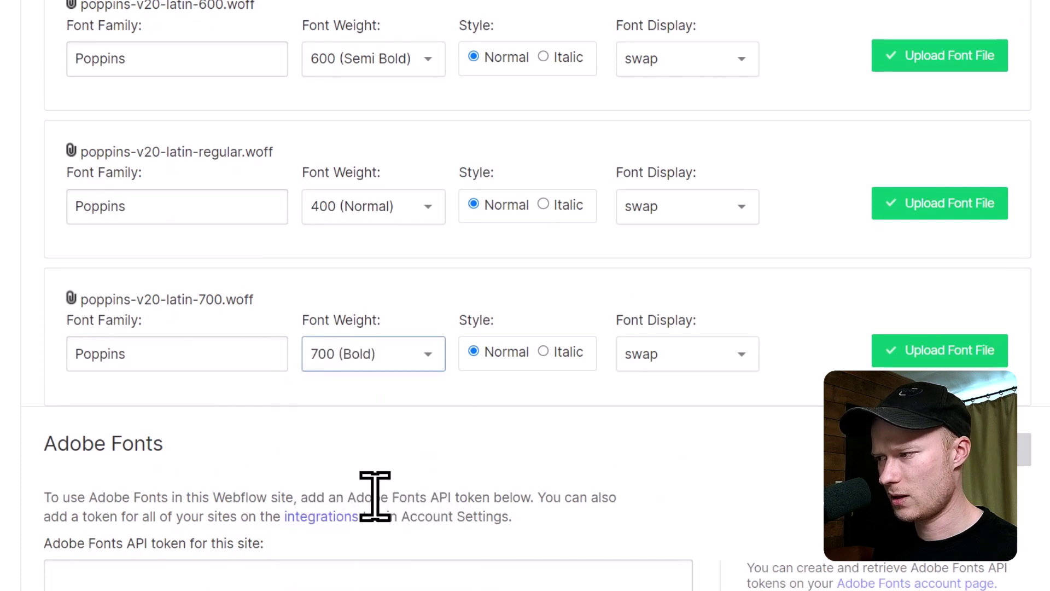
scroll(375, 495, "up", 3)
left_click(908, 525)
left_click(930, 379)
left_click(929, 230)
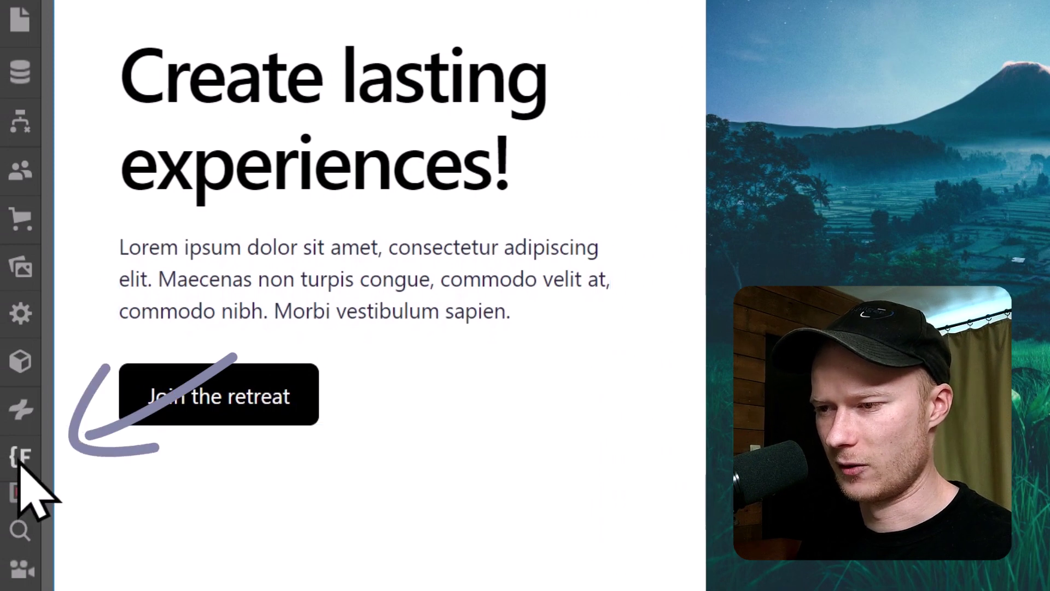
Step: Open the Finsweet extension and switch from the Client-First tools to the Candies list
left_click(19, 458)
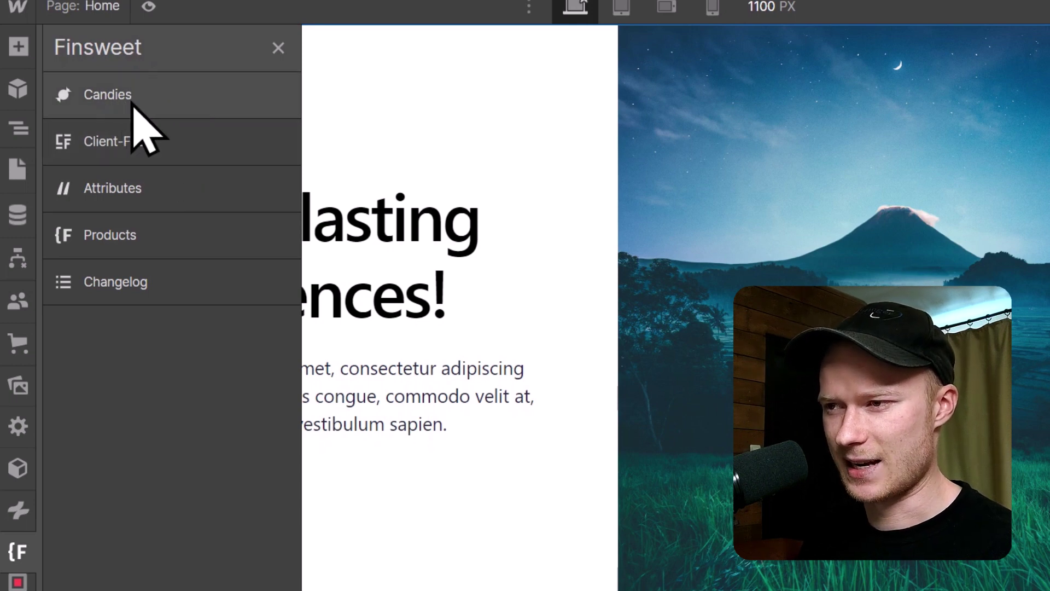
left_click(159, 155)
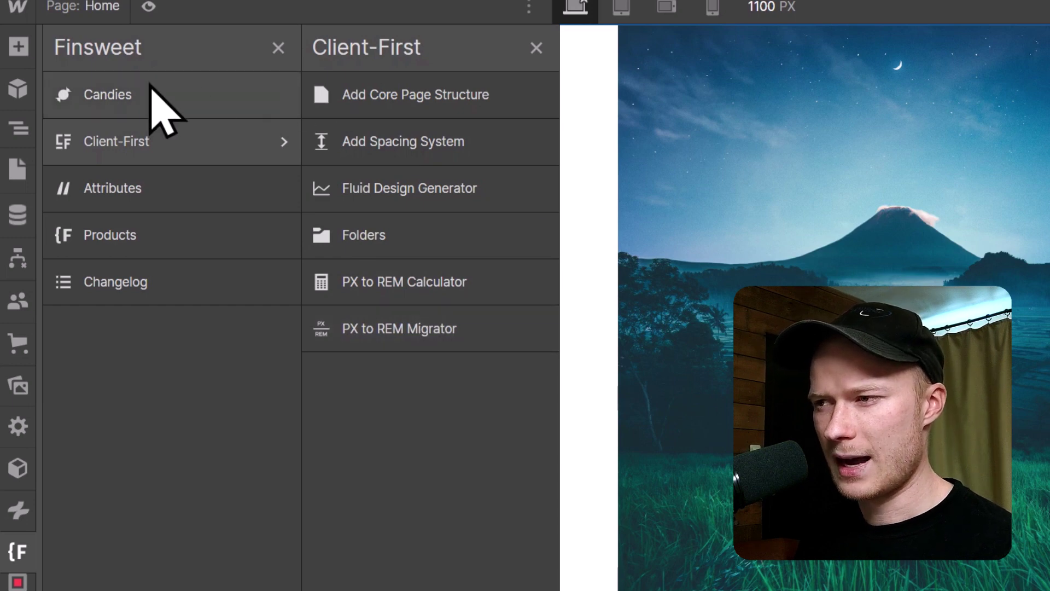
left_click(138, 88)
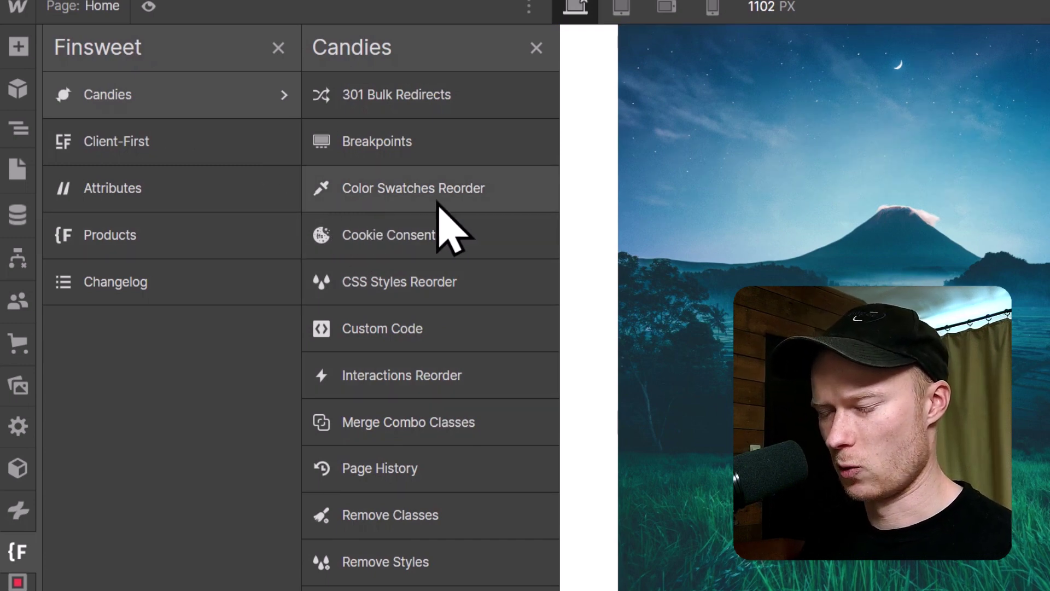
Step: Order swatches Black, Midnight Blue, Dark Slate Blue, Slate Blue, Blue Violet, Light Slate Grey, then save and reload
left_click(381, 190)
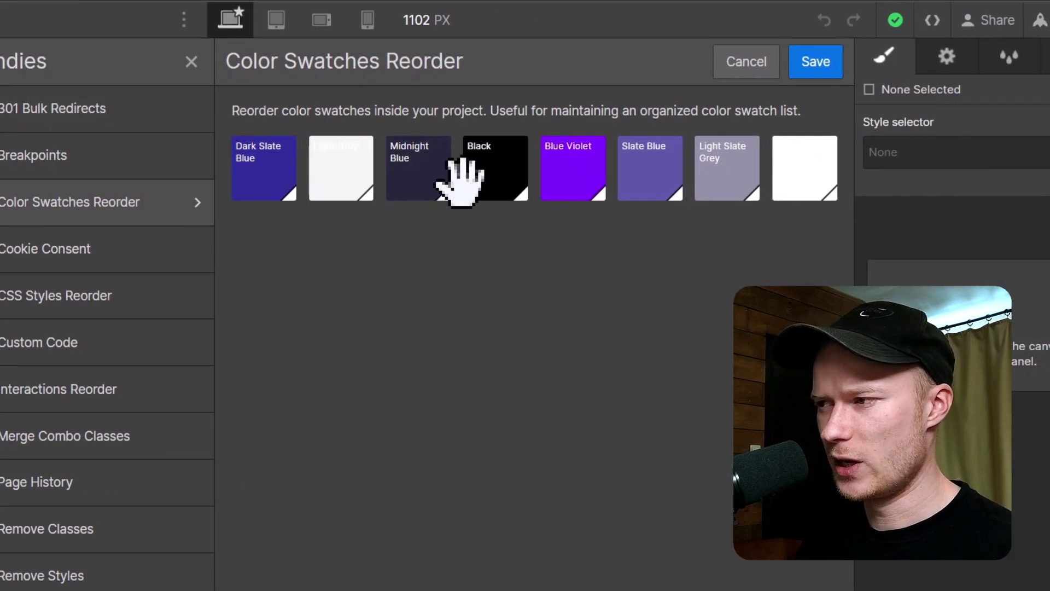
left_click_drag(490, 171, 287, 173)
left_click_drag(491, 176, 339, 175)
left_click_drag(642, 169, 482, 172)
left_click_drag(635, 159, 596, 180)
left_click_drag(722, 164, 664, 175)
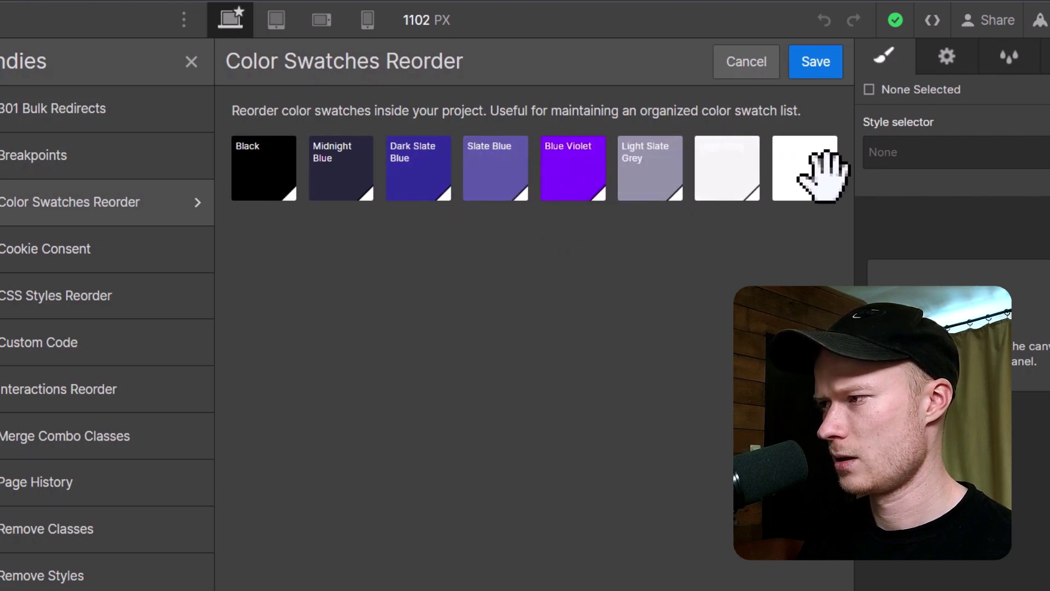
left_click(813, 68)
left_click(553, 429)
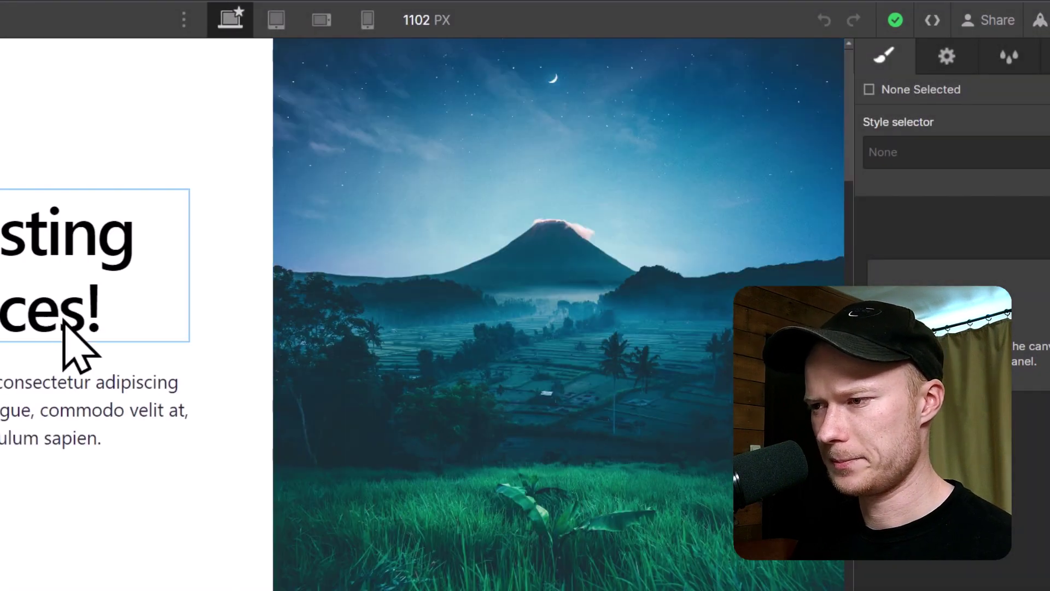
Step: Select the hero paragraph and confirm its text colour is still Midnight Blue (#27273c)
scroll(84, 347, "down", 6)
scroll(164, 403, "up", 5)
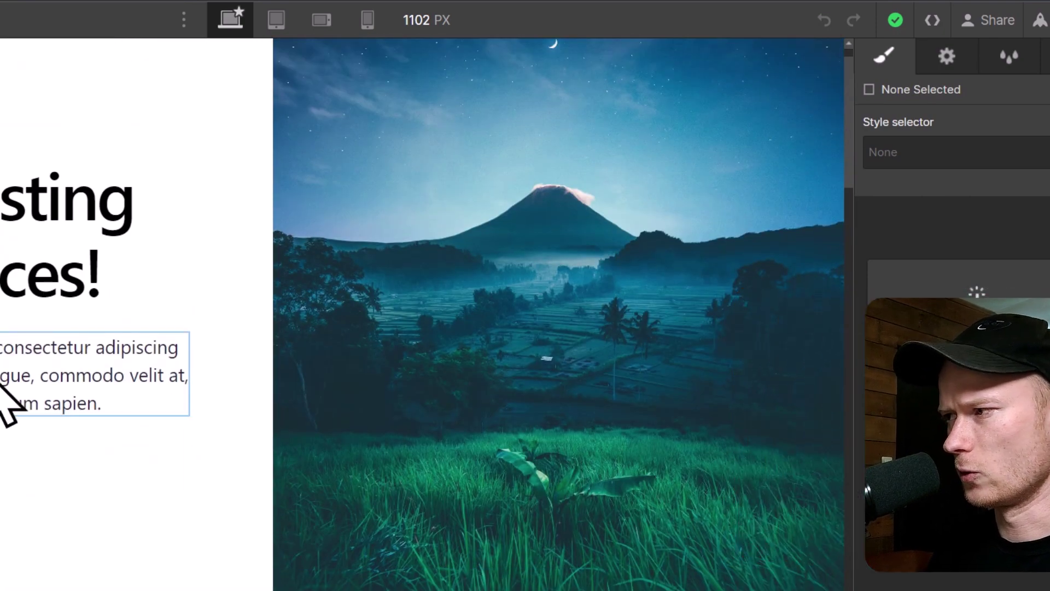
left_click(146, 394)
scroll(1031, 434, "down", 1)
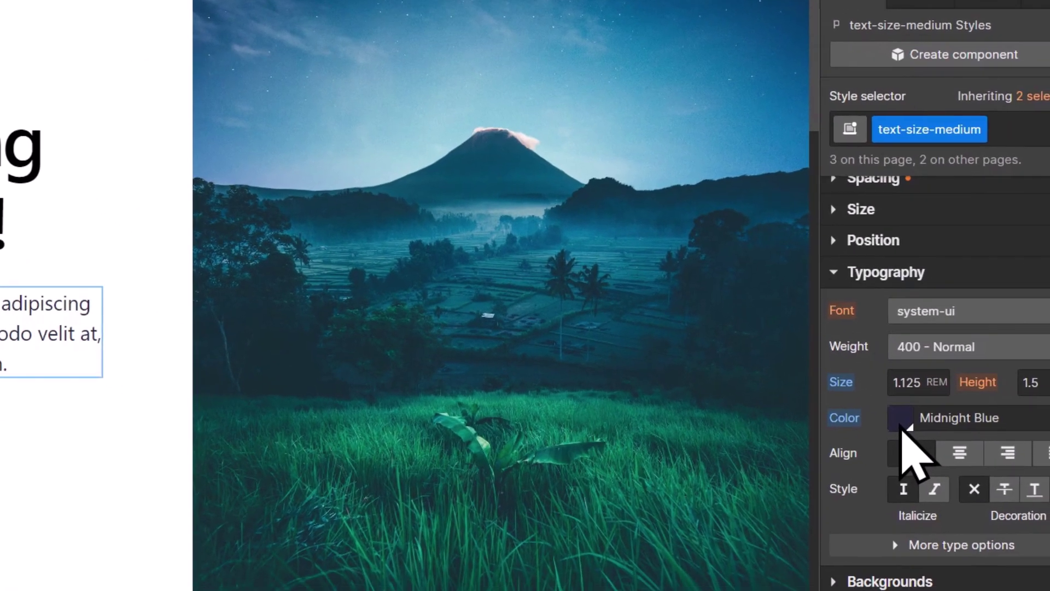
left_click(930, 454)
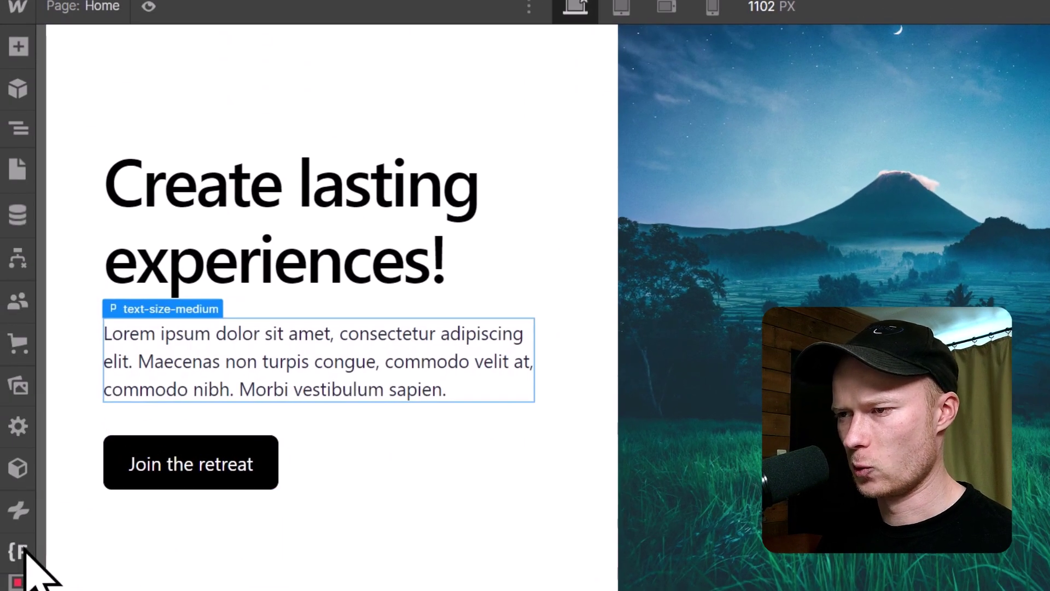
Step: View the site's head code via Finsweet's Candies > Custom Code, then close those panels
left_click(19, 551)
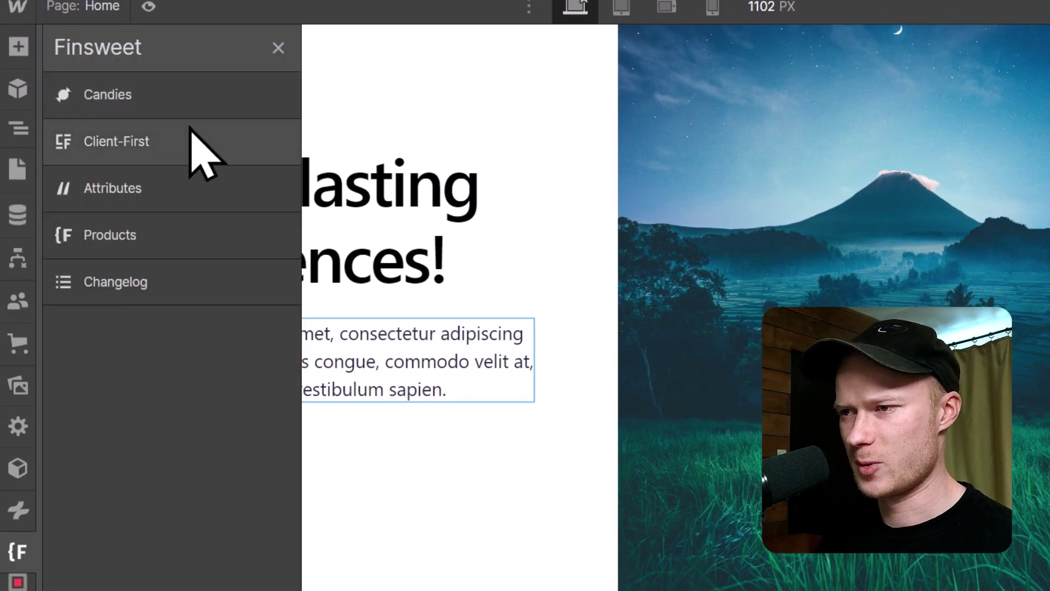
left_click(162, 97)
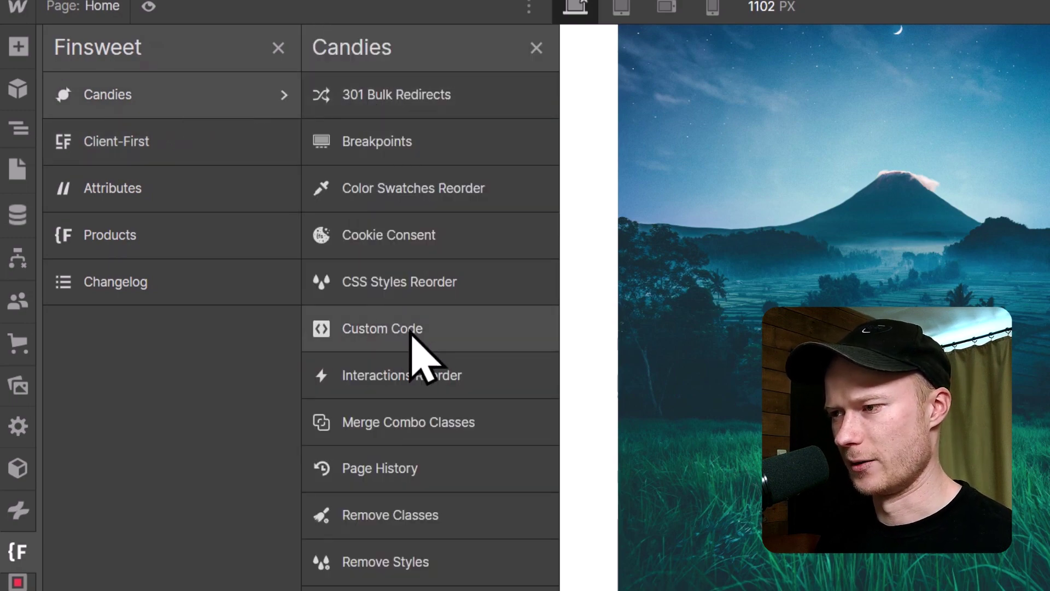
left_click(411, 332)
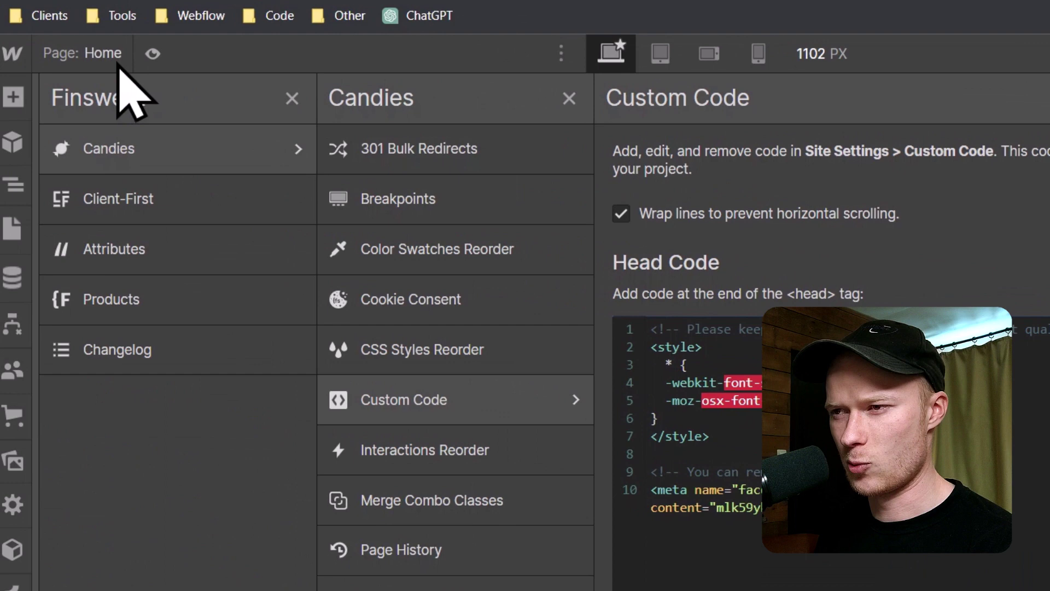
left_click(13, 54)
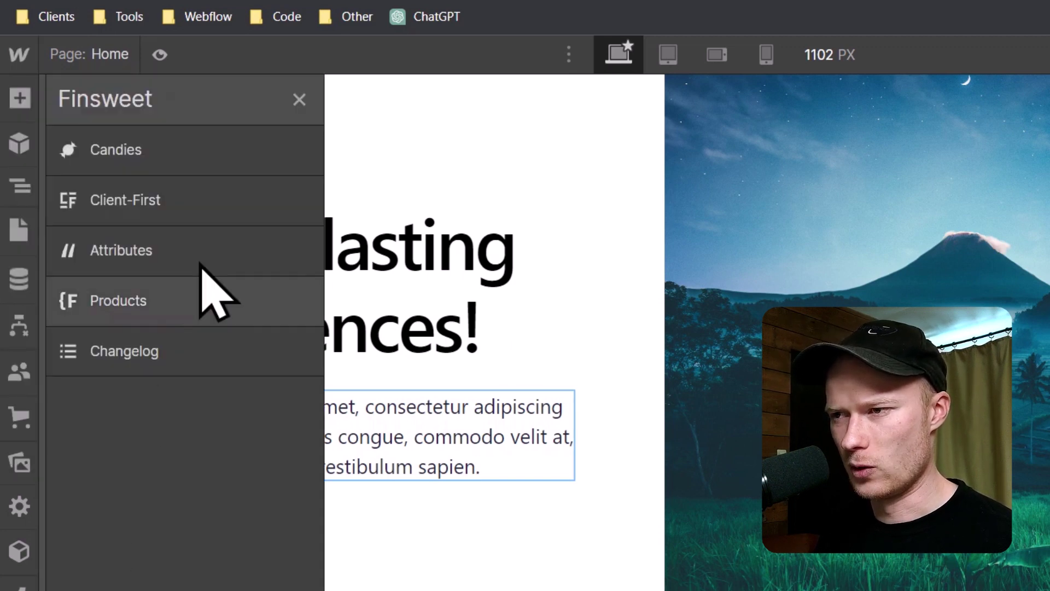
Step: Reopen Candies > Custom Code and scroll through the site's head and footer code
left_click(233, 167)
left_click(507, 415)
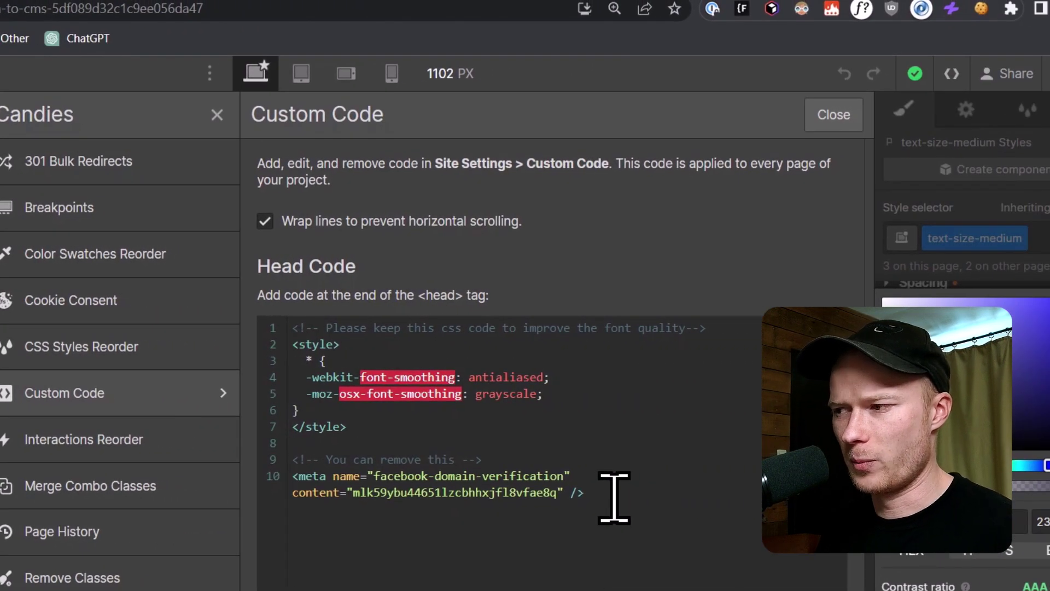
scroll(445, 485, "down", 3)
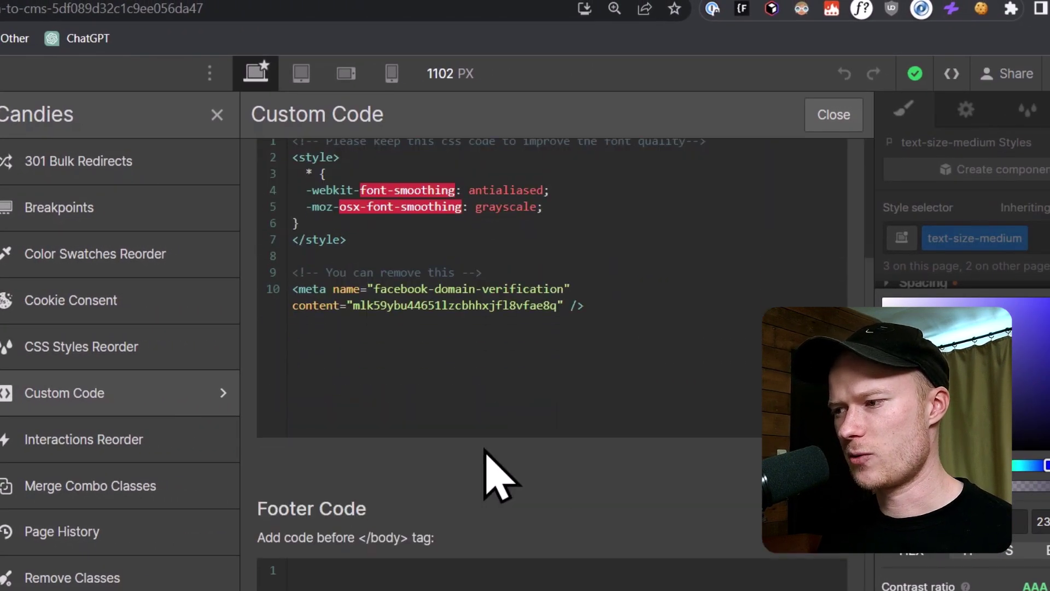
scroll(547, 504, "up", 3)
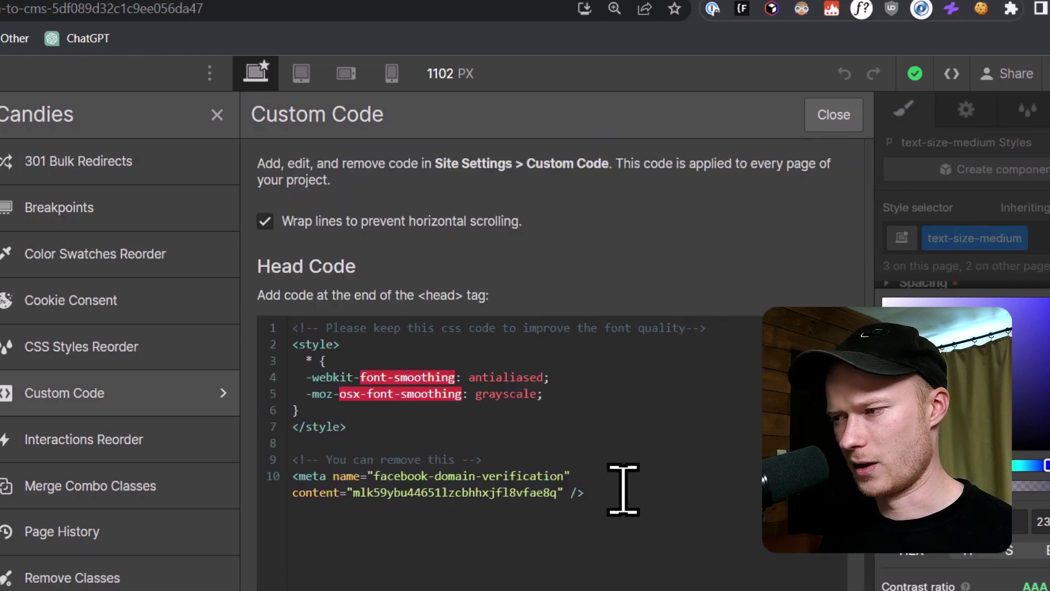